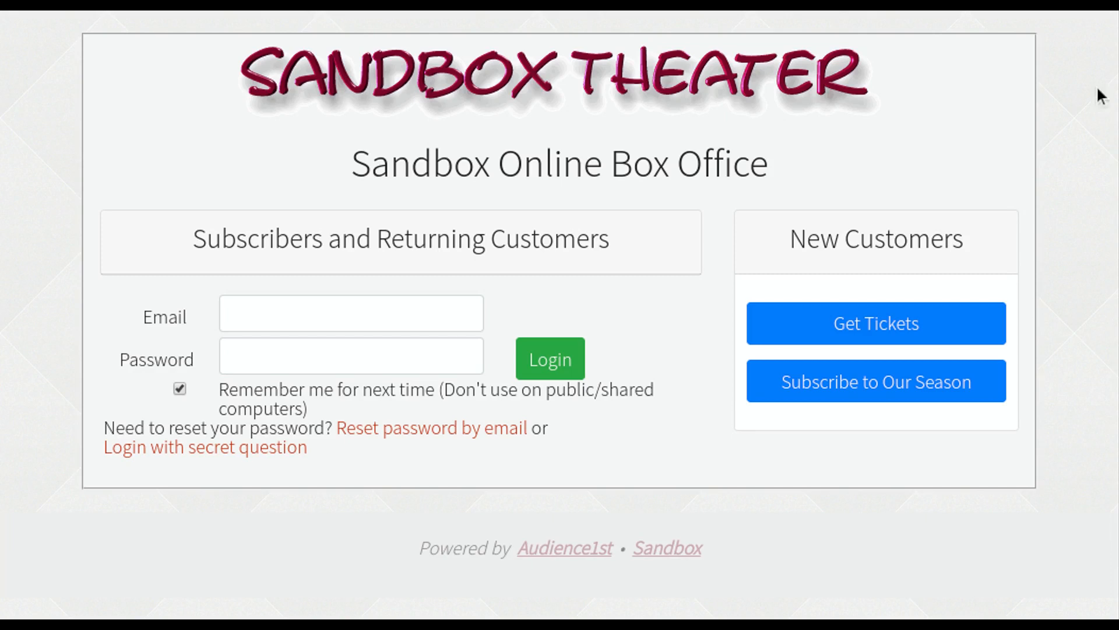
# - Log in to the Sandbox box office with the staff account's email and password
pyautogui.click(396, 310)
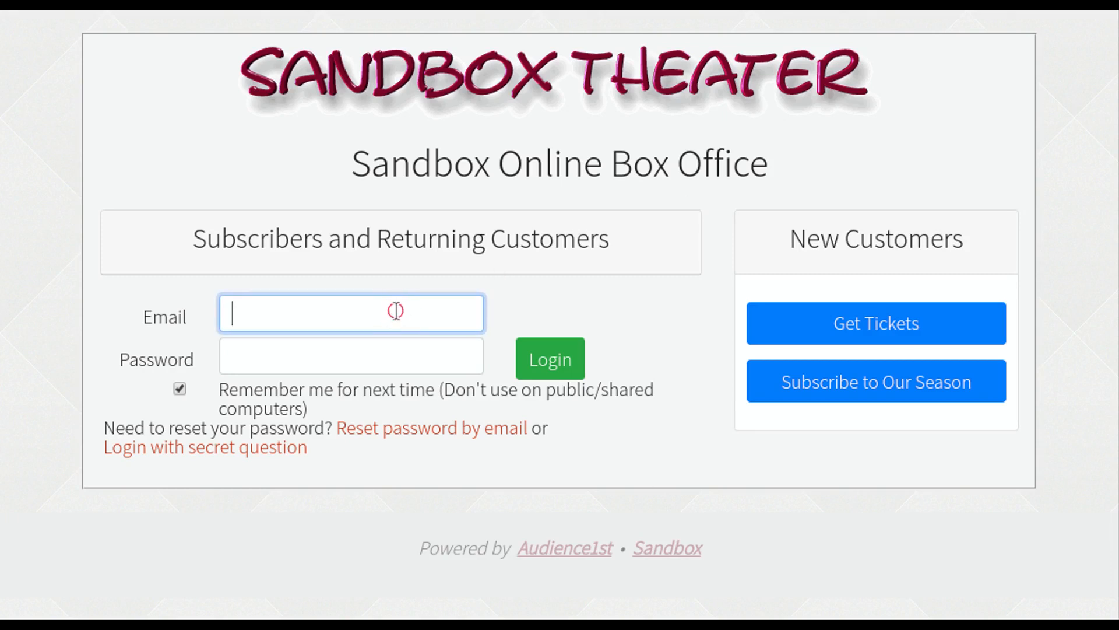
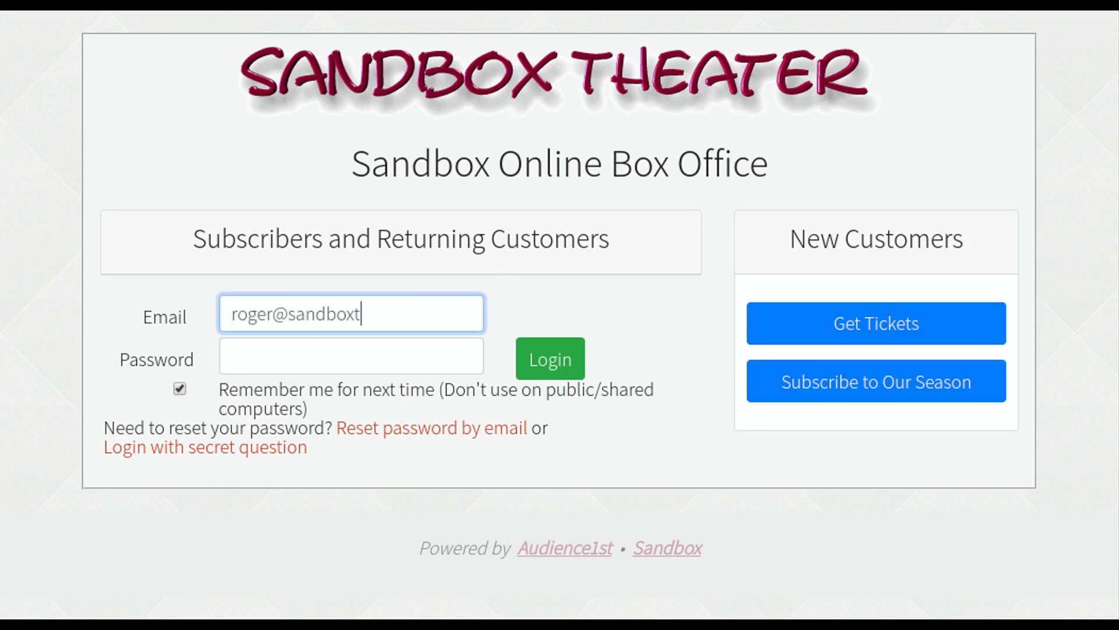
pyautogui.press('Tab')
pyautogui.write('•••••••••')
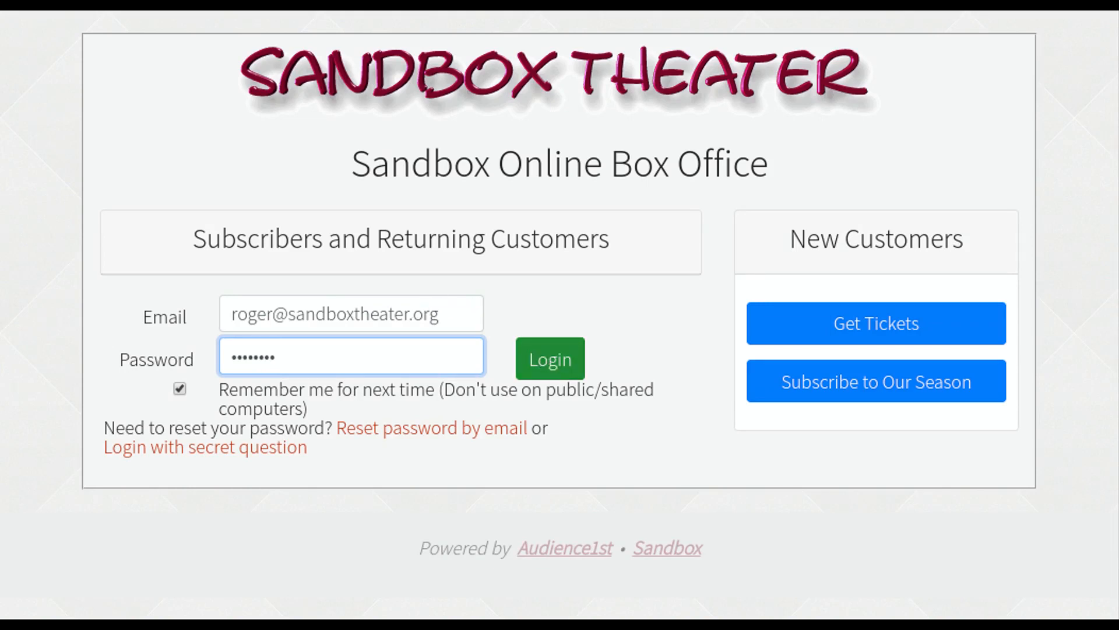
pyautogui.click(554, 361)
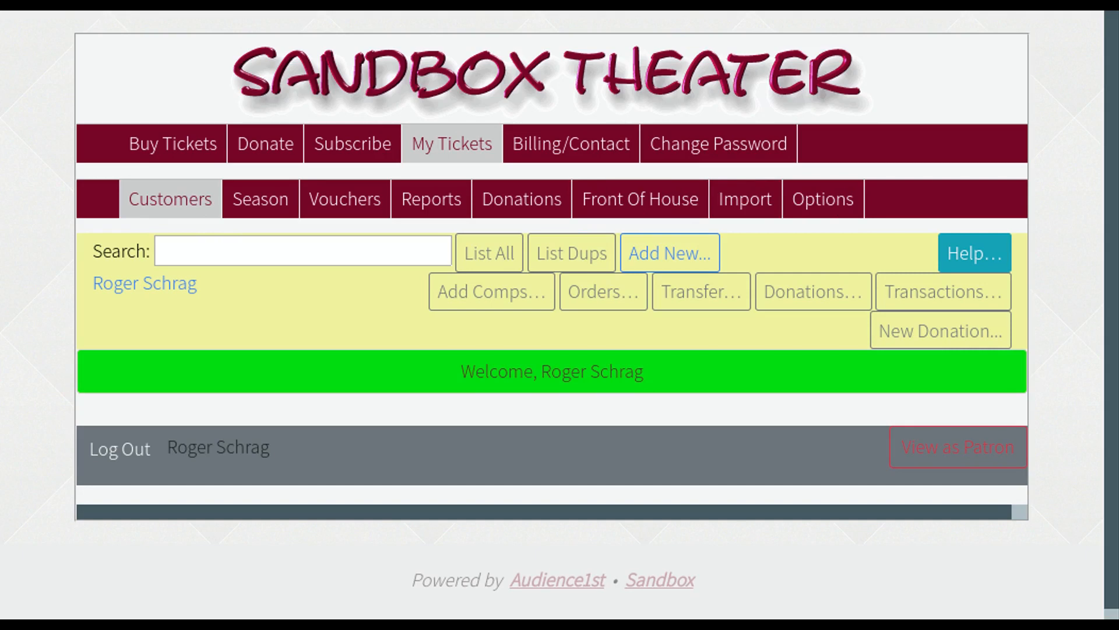
# - Browse the All Customers list and the 2020 season's three shows, ending on Vouchers
pyautogui.click(156, 211)
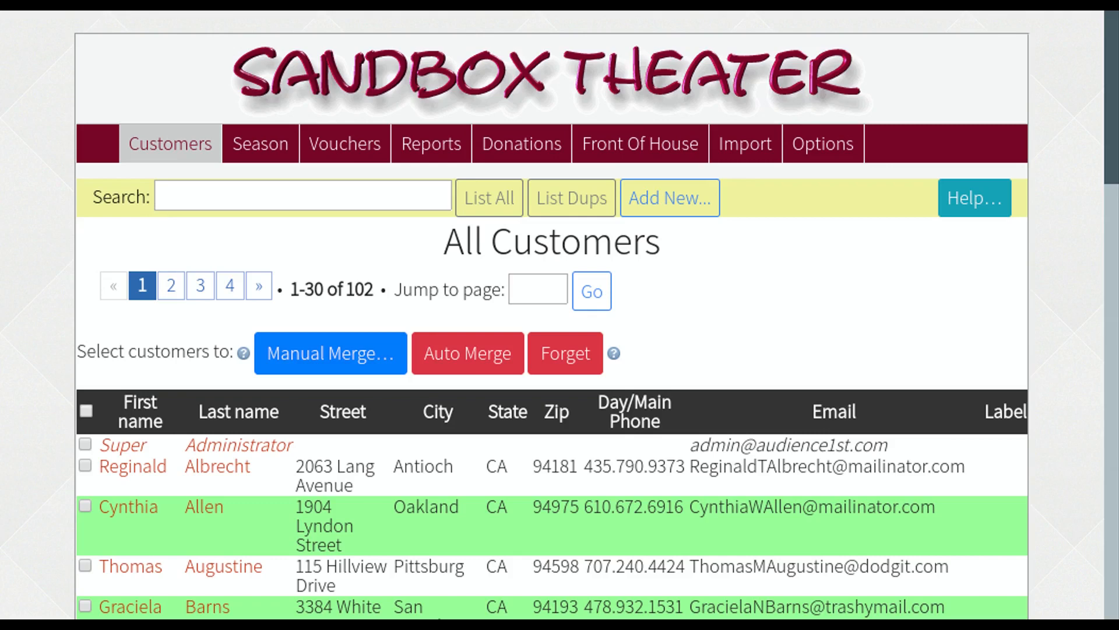
pyautogui.scroll(-5, 26, 257)
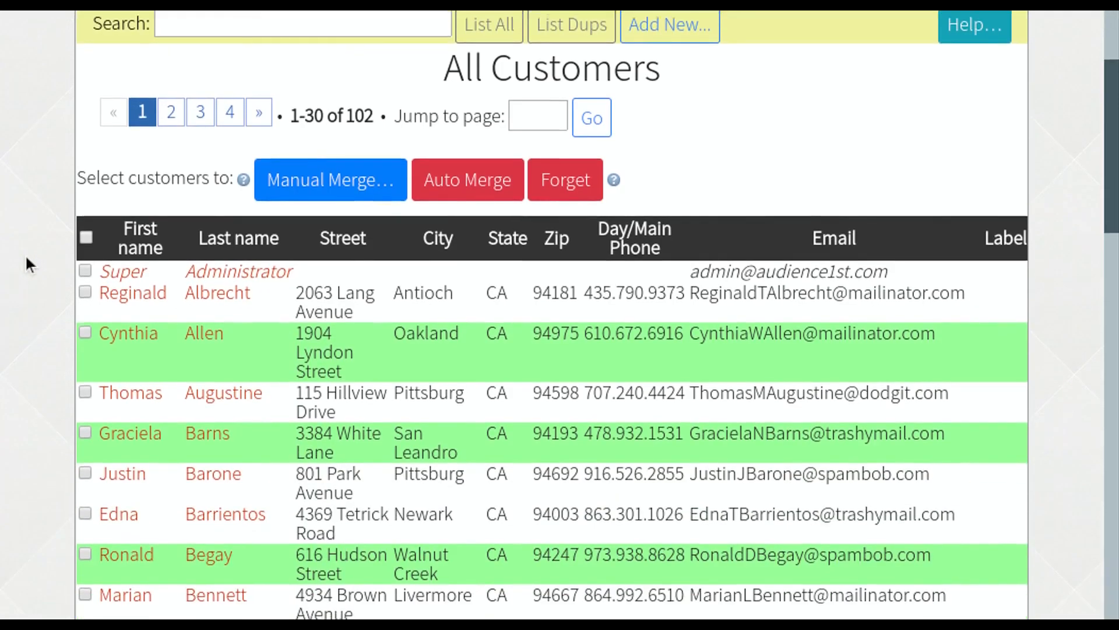
pyautogui.scroll(-4, 26, 257)
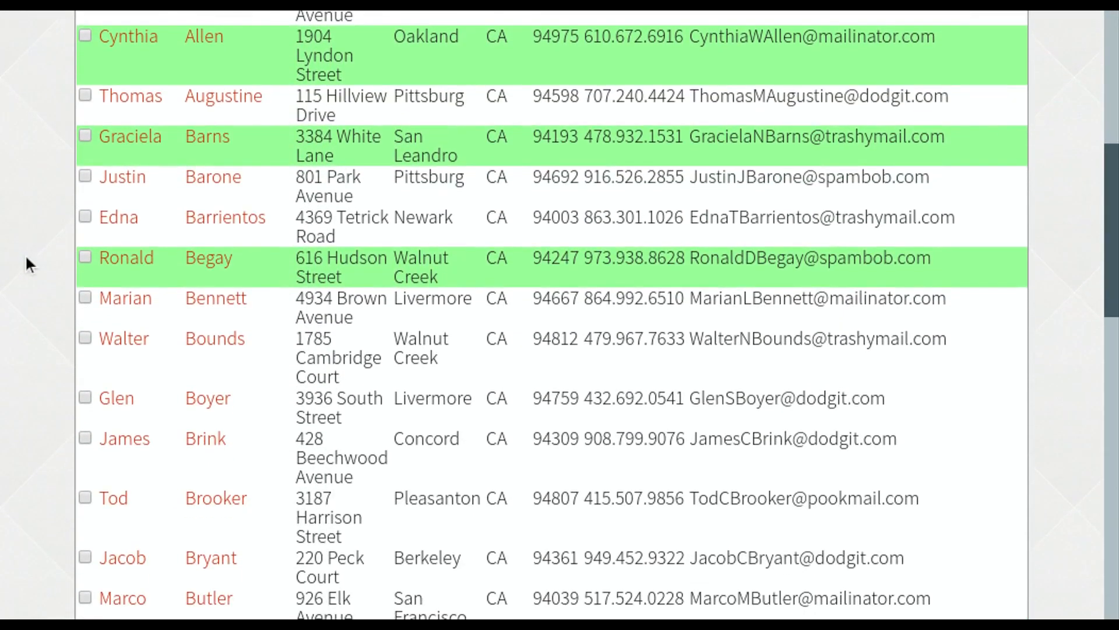
pyautogui.scroll(4, 26, 257)
pyautogui.scroll(4, 27, 257)
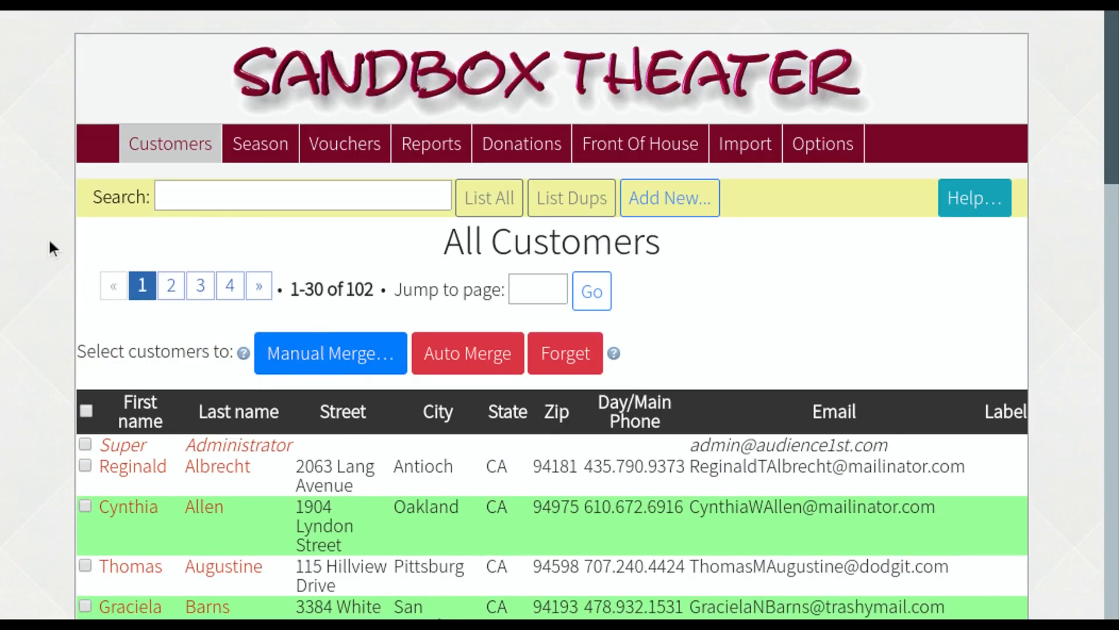
pyautogui.click(256, 155)
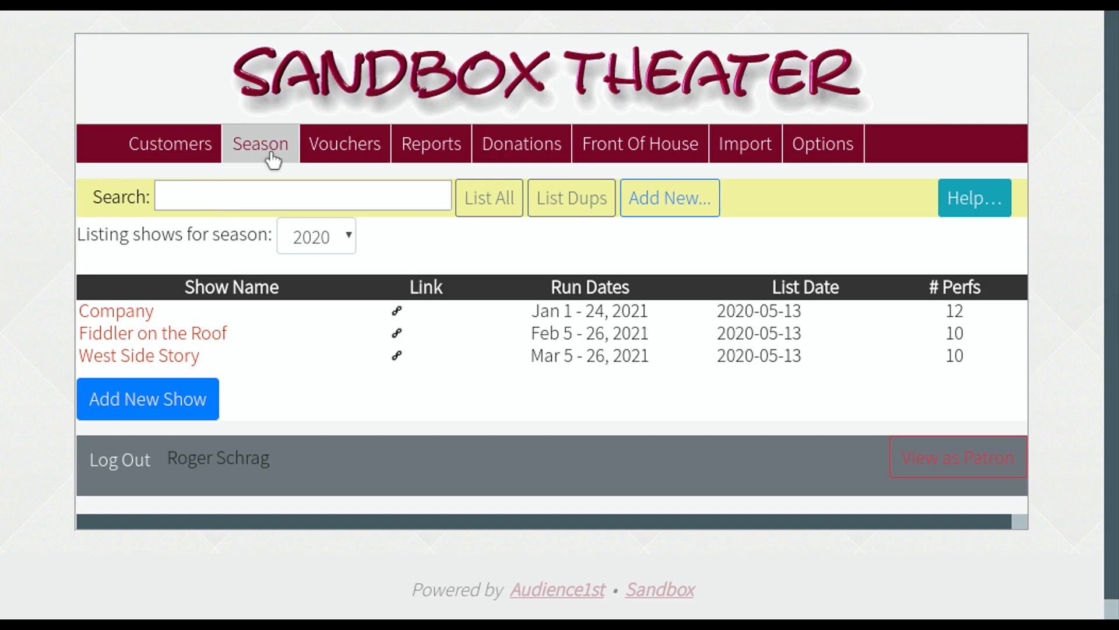
pyautogui.click(334, 157)
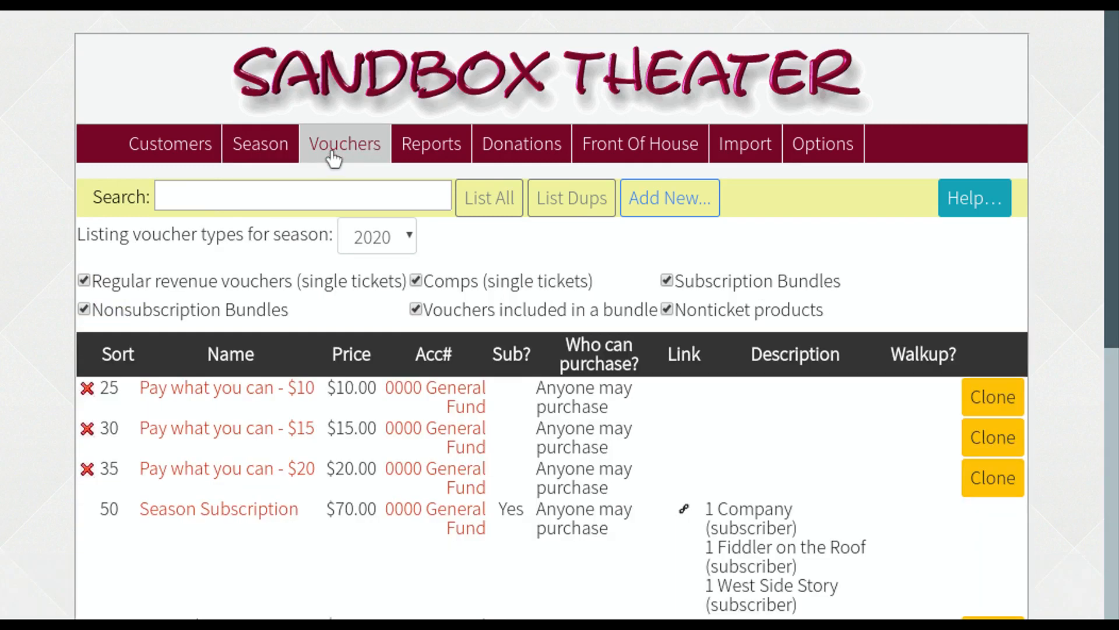
# - Scroll through the 2020 voucher types and the pay-what-you-can tickets, then go to Reports
pyautogui.scroll(-5, 316, 324)
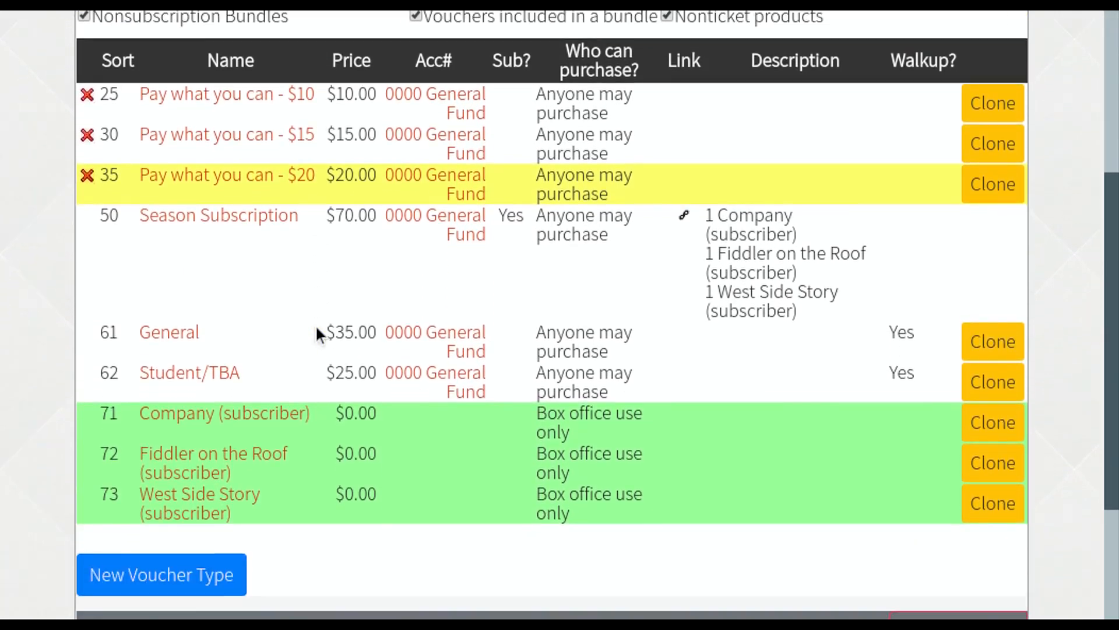
pyautogui.scroll(-3, 317, 329)
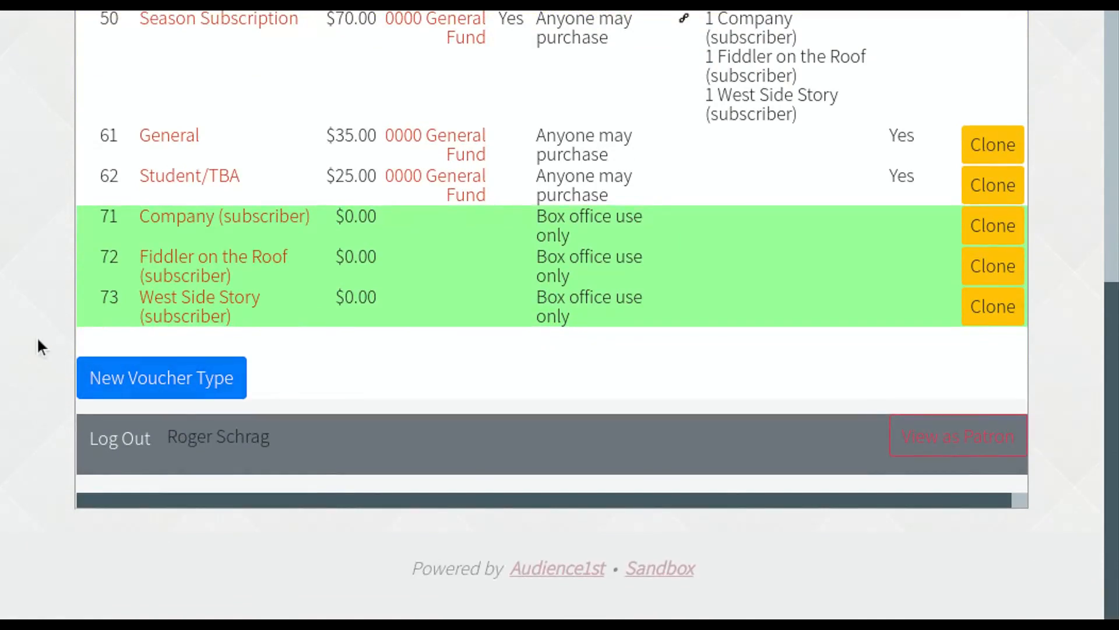
pyautogui.scroll(8, 37, 336)
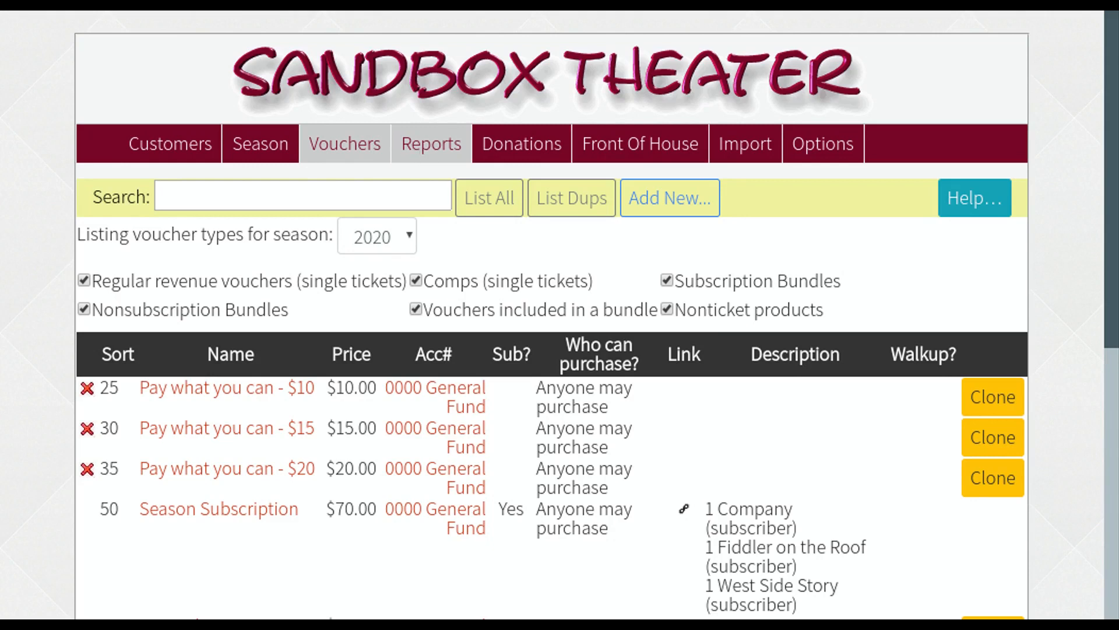
pyautogui.click(427, 153)
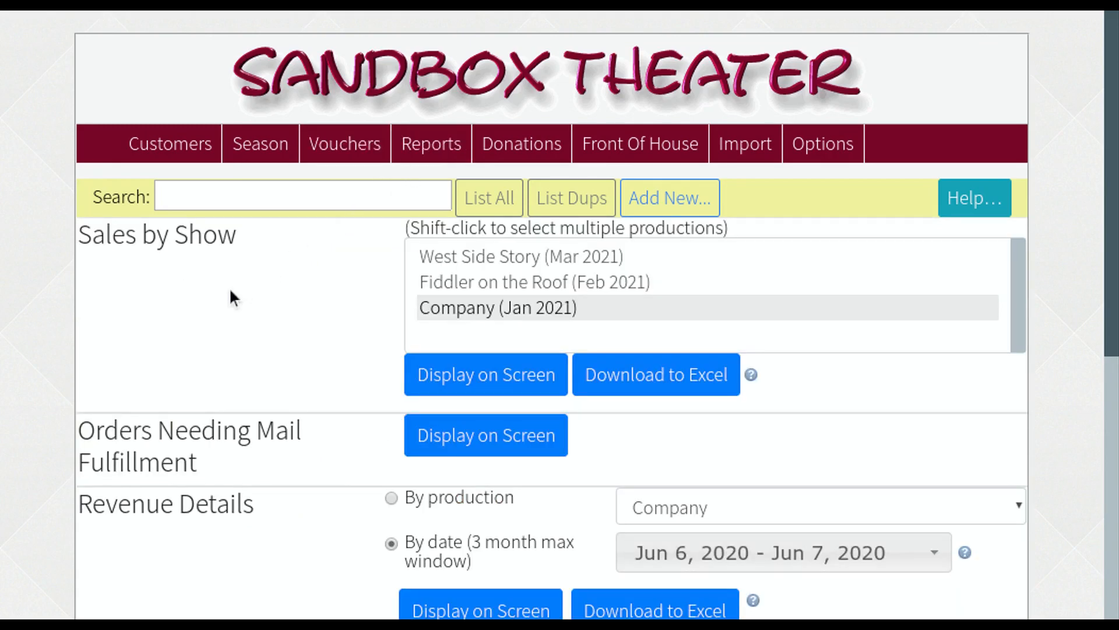
# - Scroll through the available reports on the Reports page
pyautogui.scroll(-5, 230, 295)
pyautogui.scroll(-2, 231, 290)
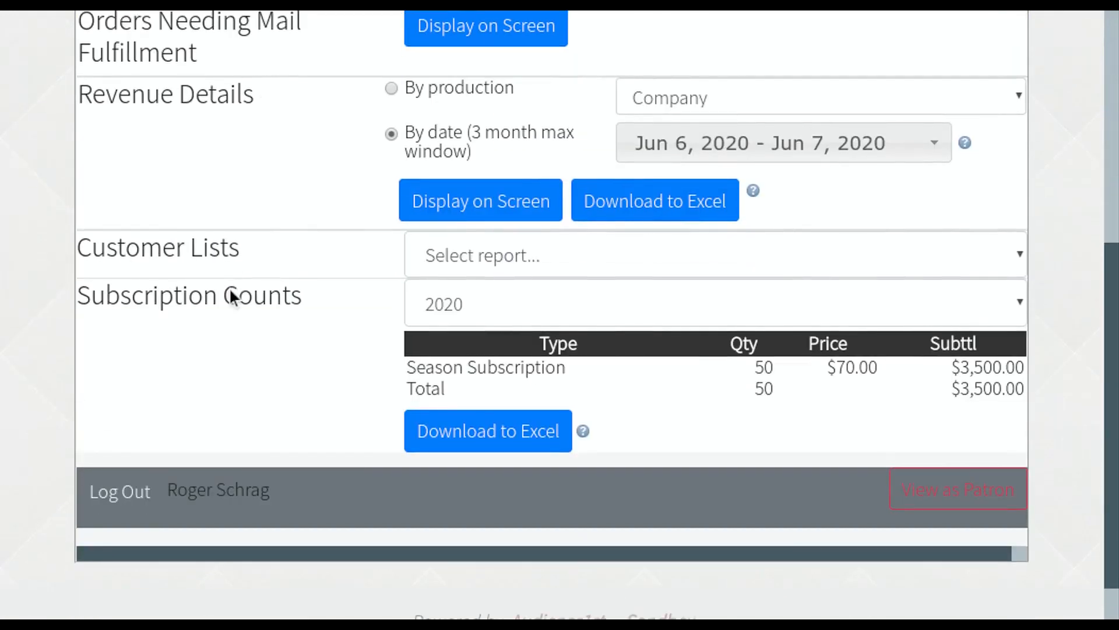
pyautogui.scroll(7, 232, 296)
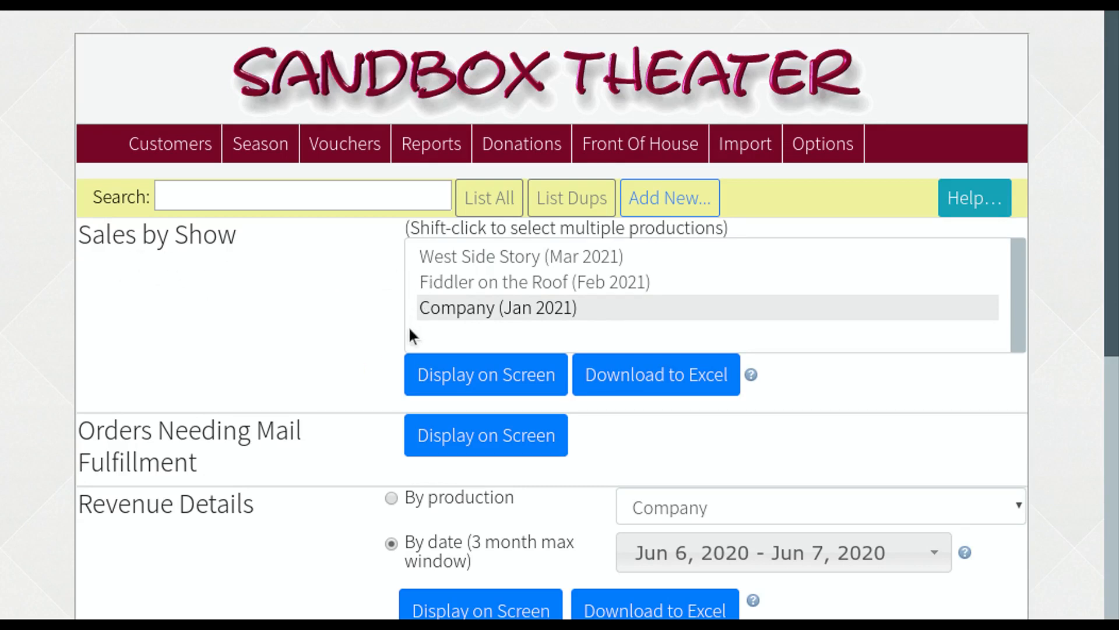
pyautogui.scroll(-3, 320, 395)
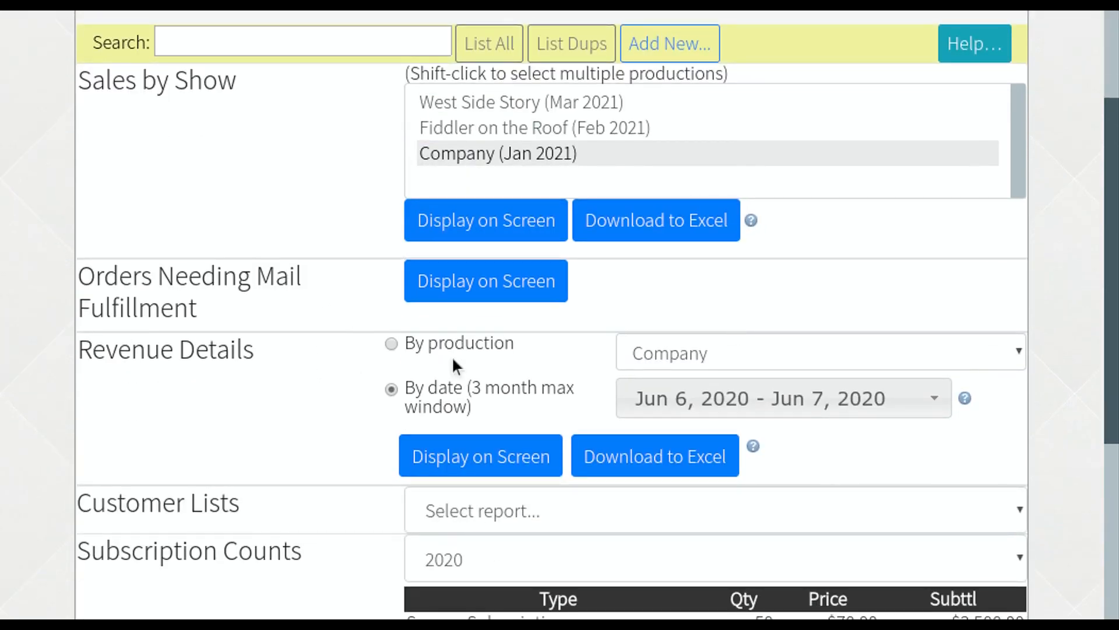
pyautogui.scroll(-4, 309, 395)
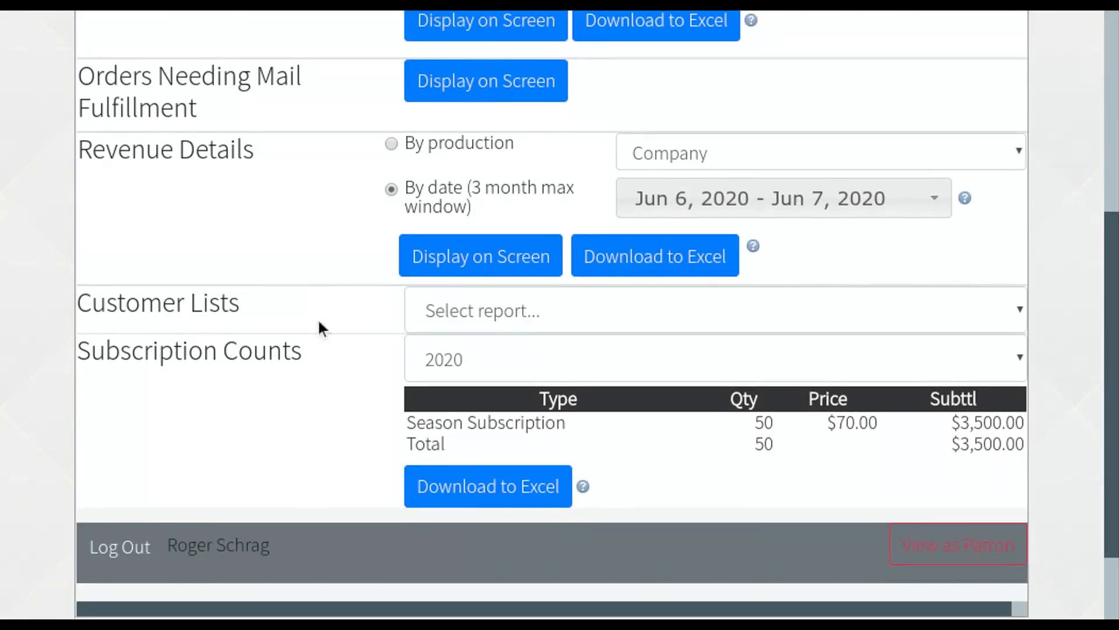
# - Pick the 'Attendance at specific performances' customer list report, review its options, then view Donations
pyautogui.click(1012, 312)
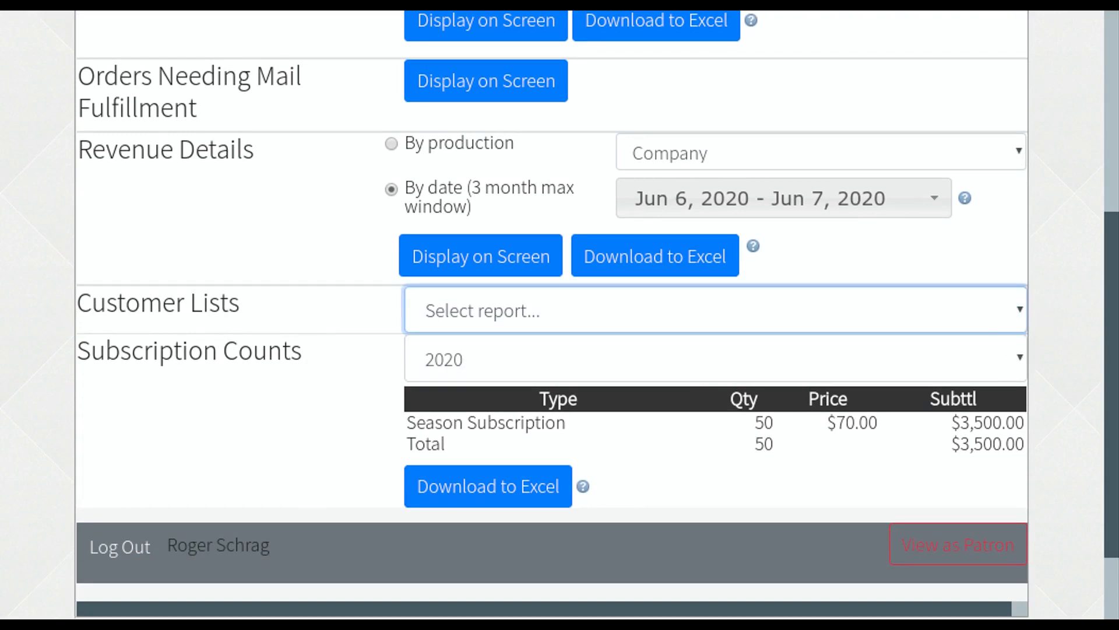
pyautogui.press('Down')
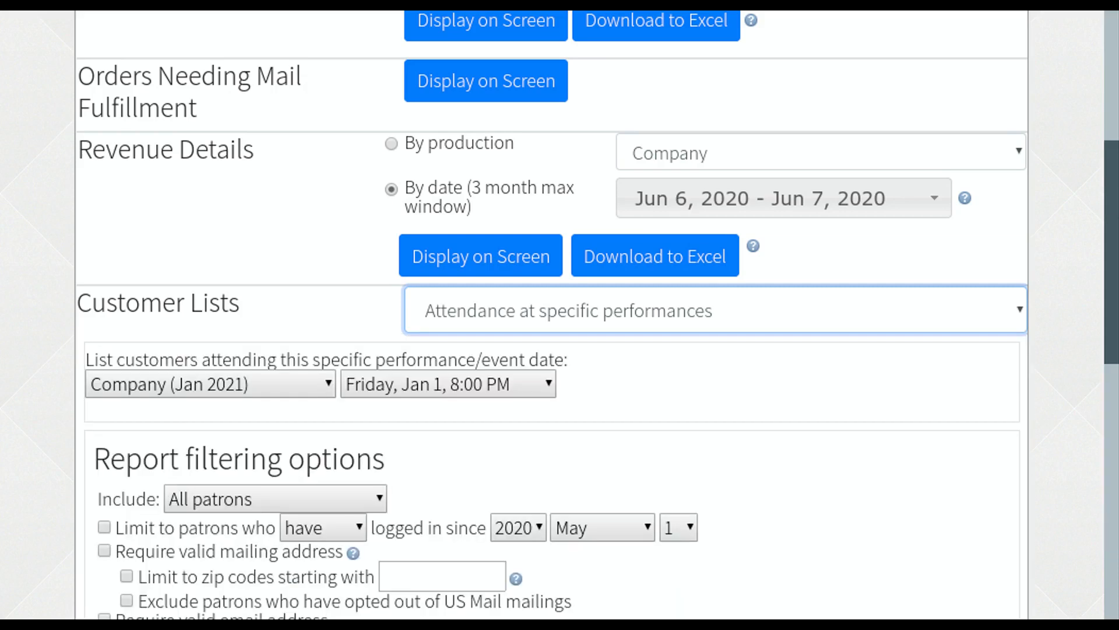
pyautogui.scroll(-2, 511, 442)
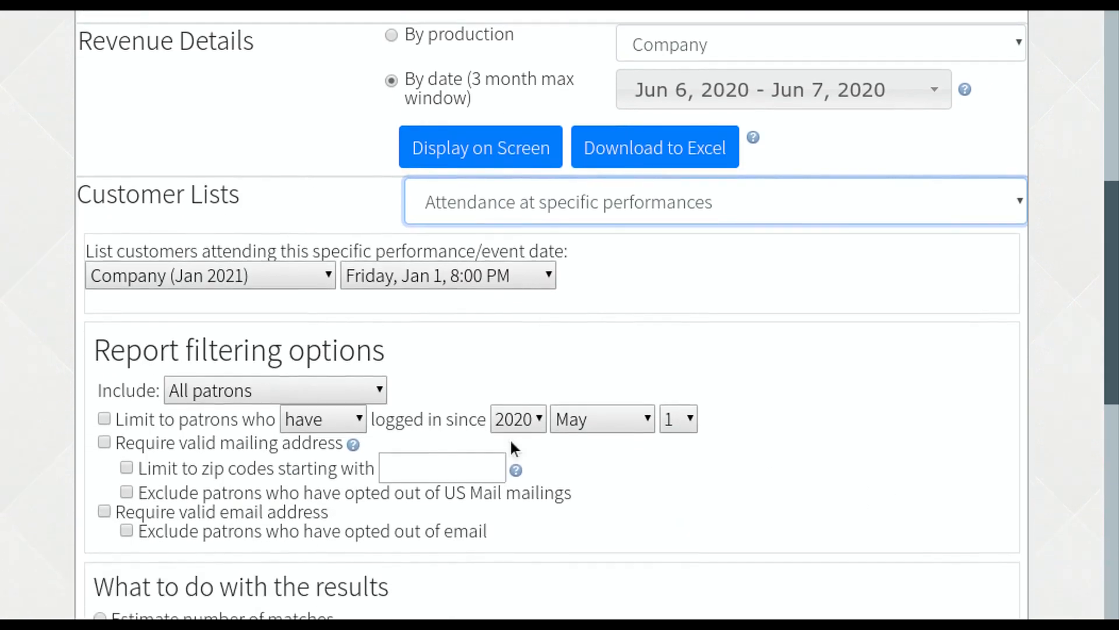
pyautogui.scroll(-3, 233, 450)
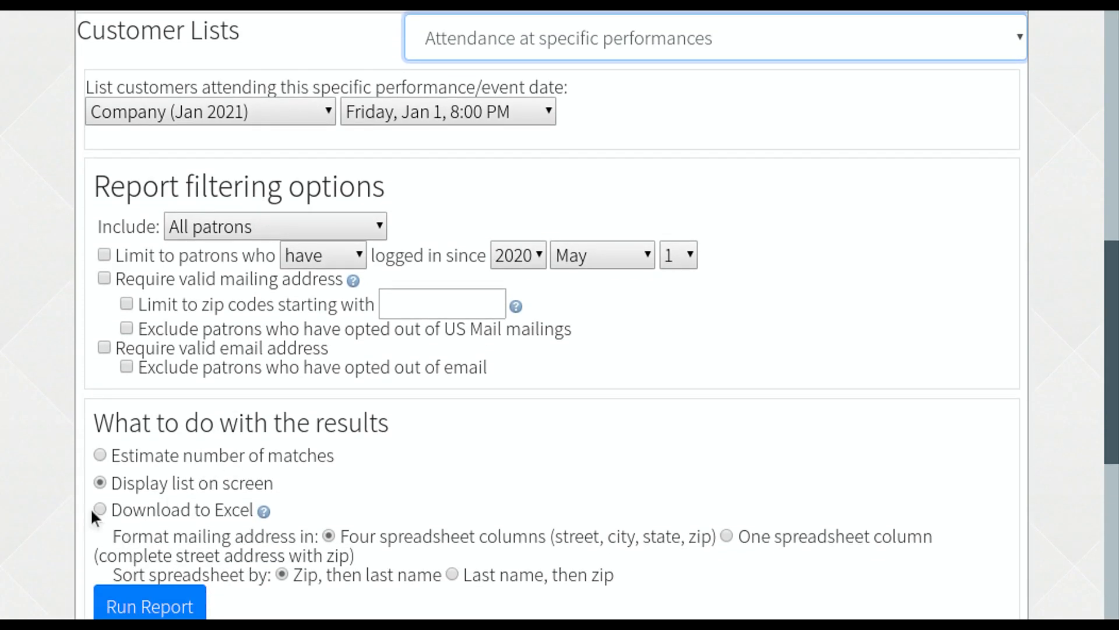
pyautogui.scroll(-2, 90, 504)
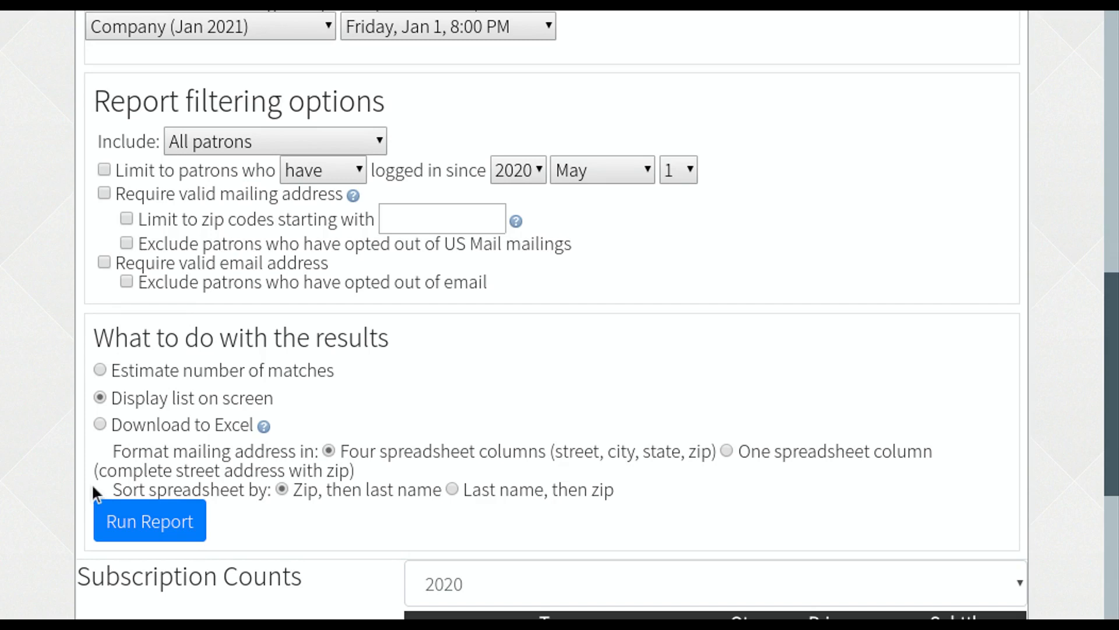
pyautogui.scroll(12, 411, 160)
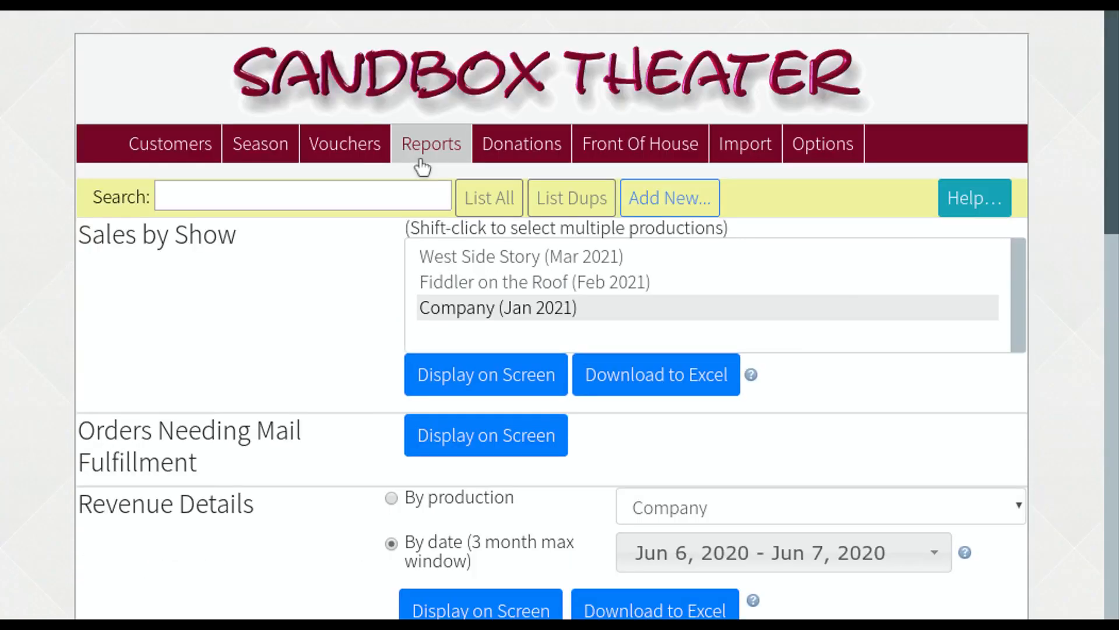
pyautogui.click(536, 156)
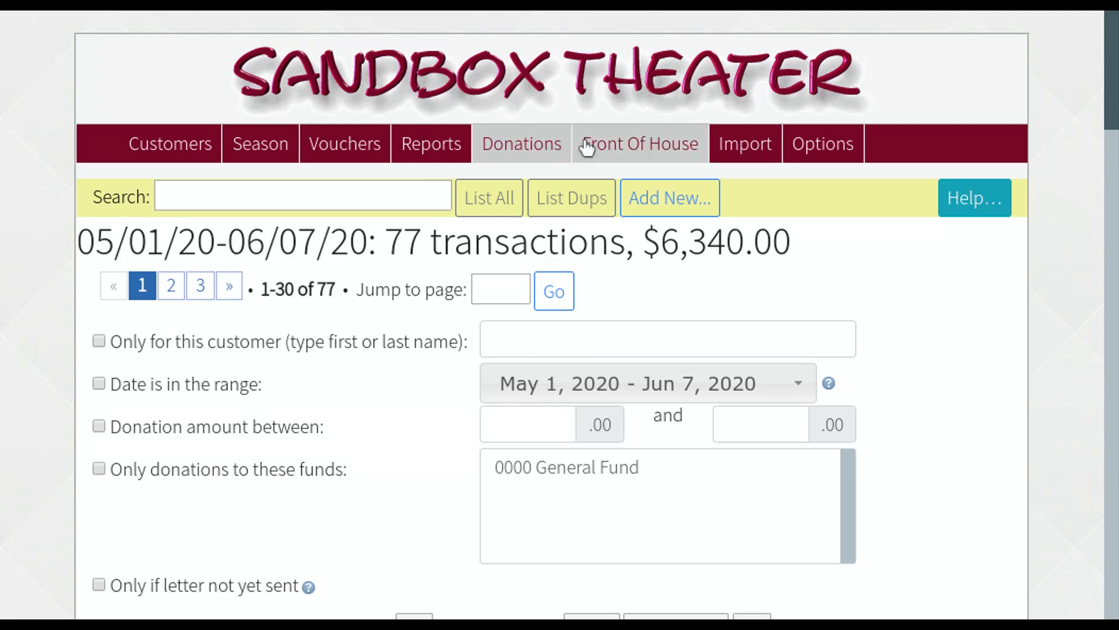
# - Check the Front Of House sales panel, then go to the external vendor Import page
pyautogui.click(620, 143)
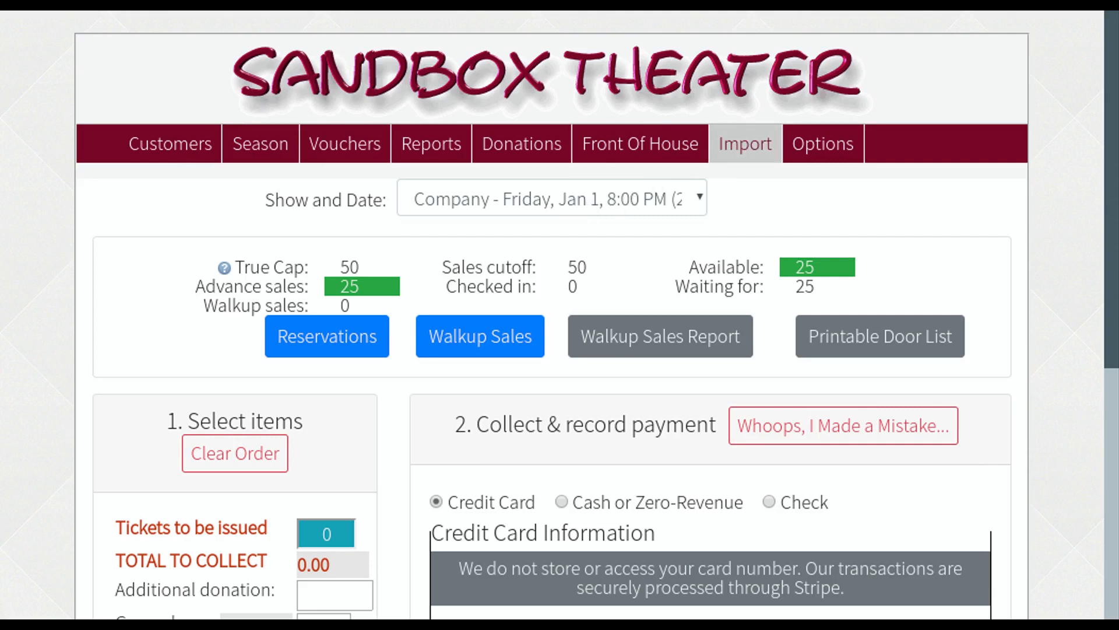
pyautogui.click(743, 145)
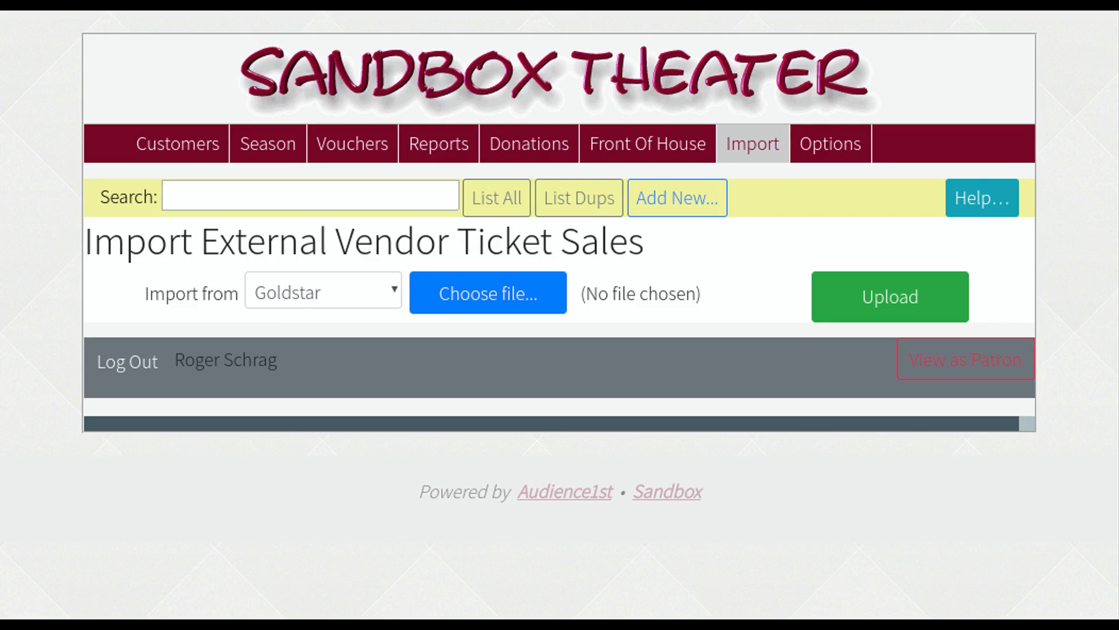
# - Scroll through the venue Options settings to the bottom, then return to the Season shows
pyautogui.click(826, 151)
pyautogui.scroll(-5, 695, 274)
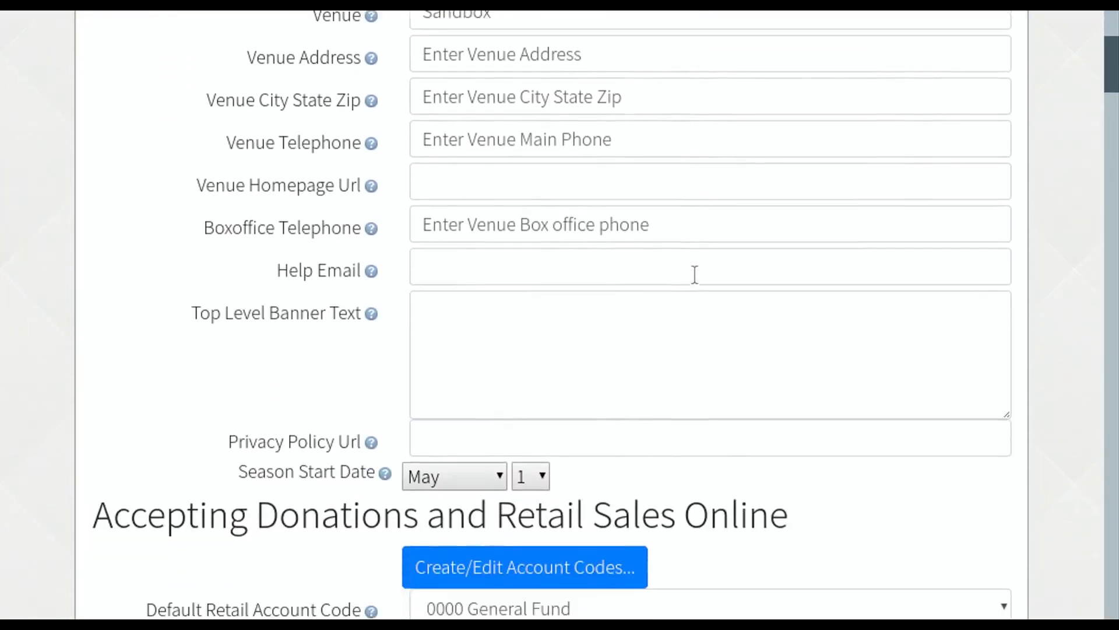
pyautogui.scroll(-8, 695, 274)
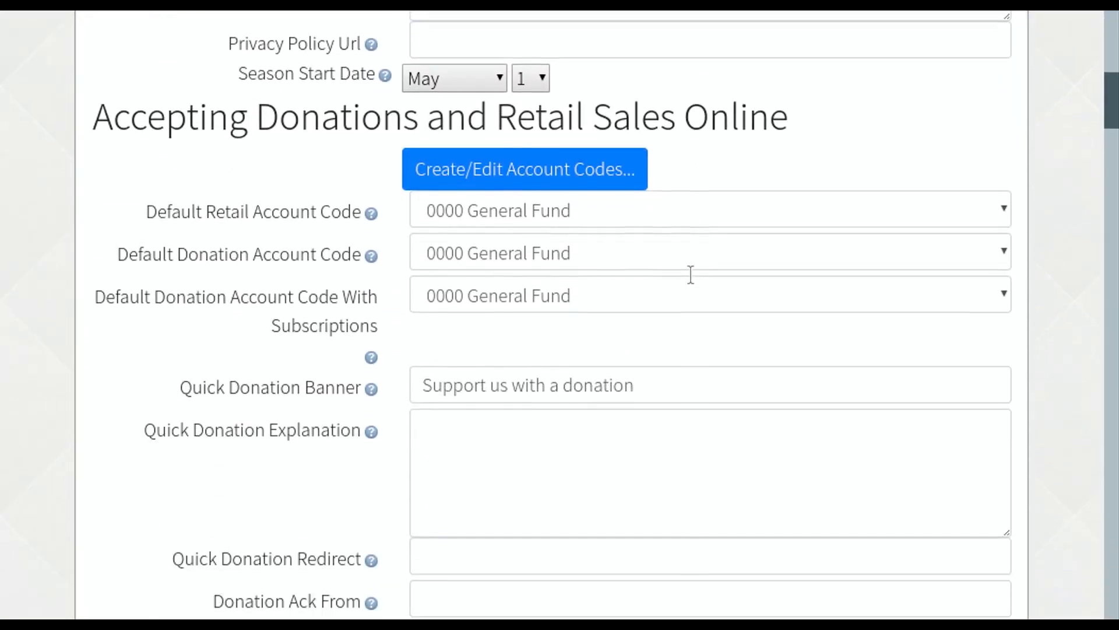
pyautogui.scroll(-10, 691, 275)
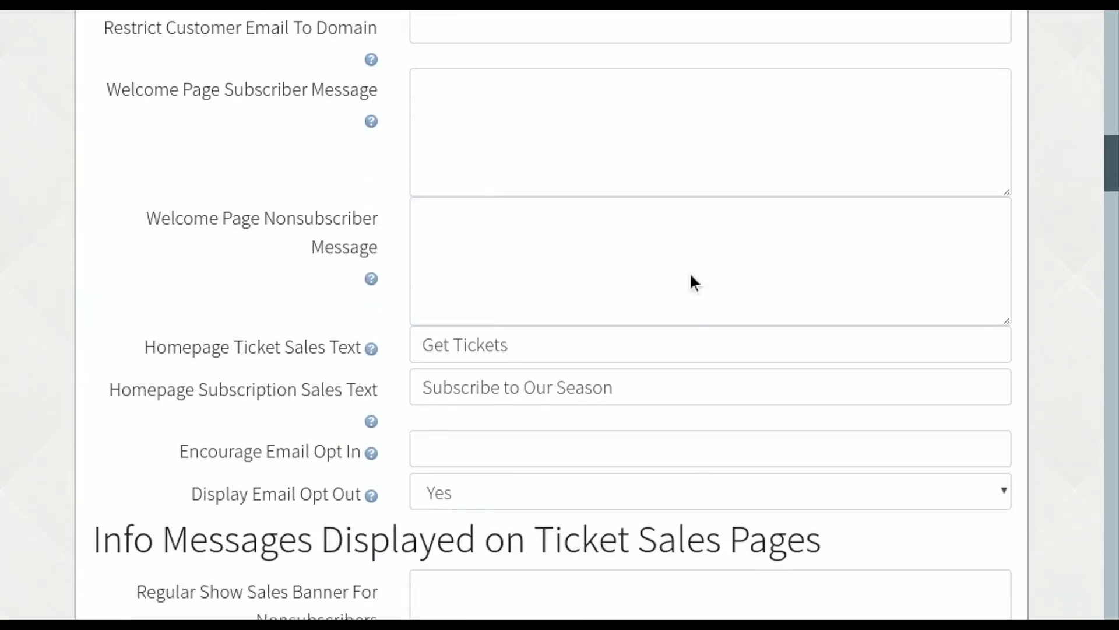
pyautogui.scroll(-11, 691, 276)
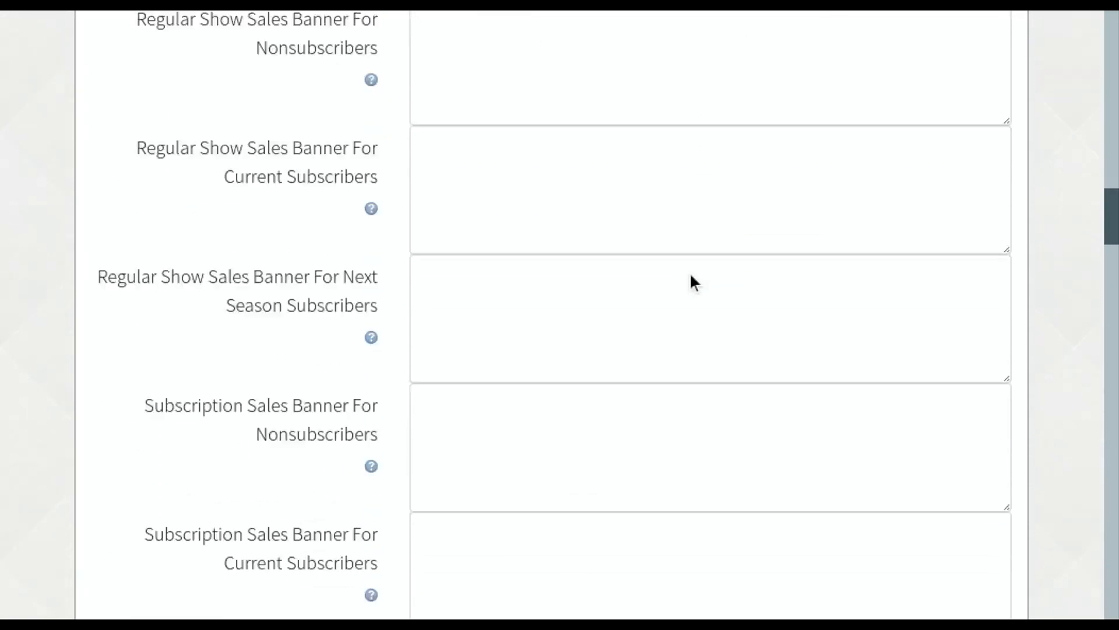
pyautogui.scroll(-13, 690, 272)
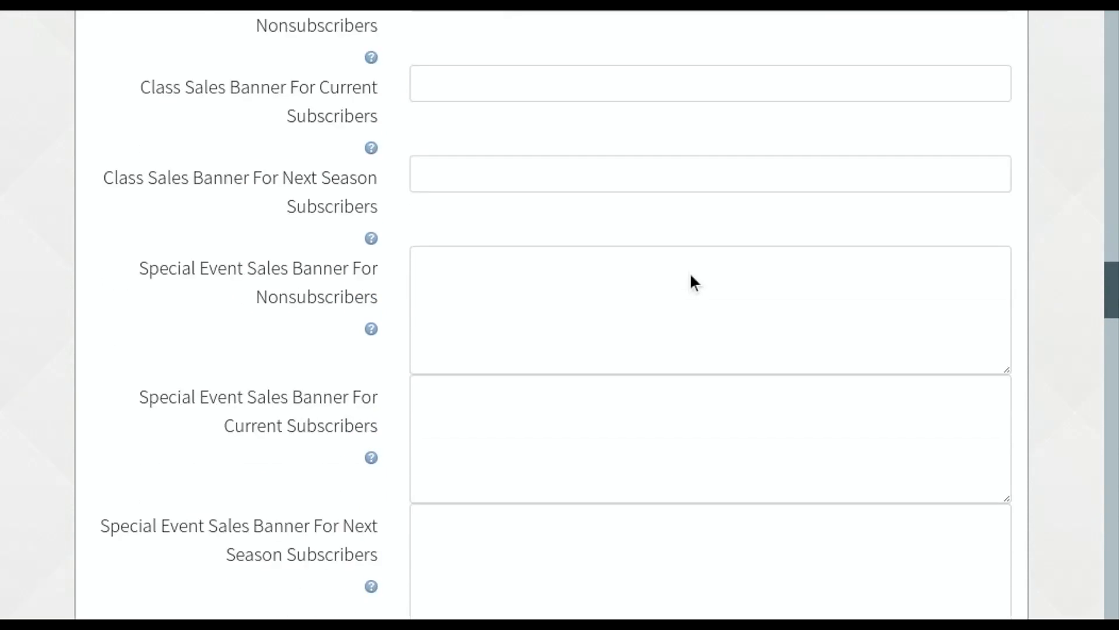
pyautogui.scroll(-14, 691, 275)
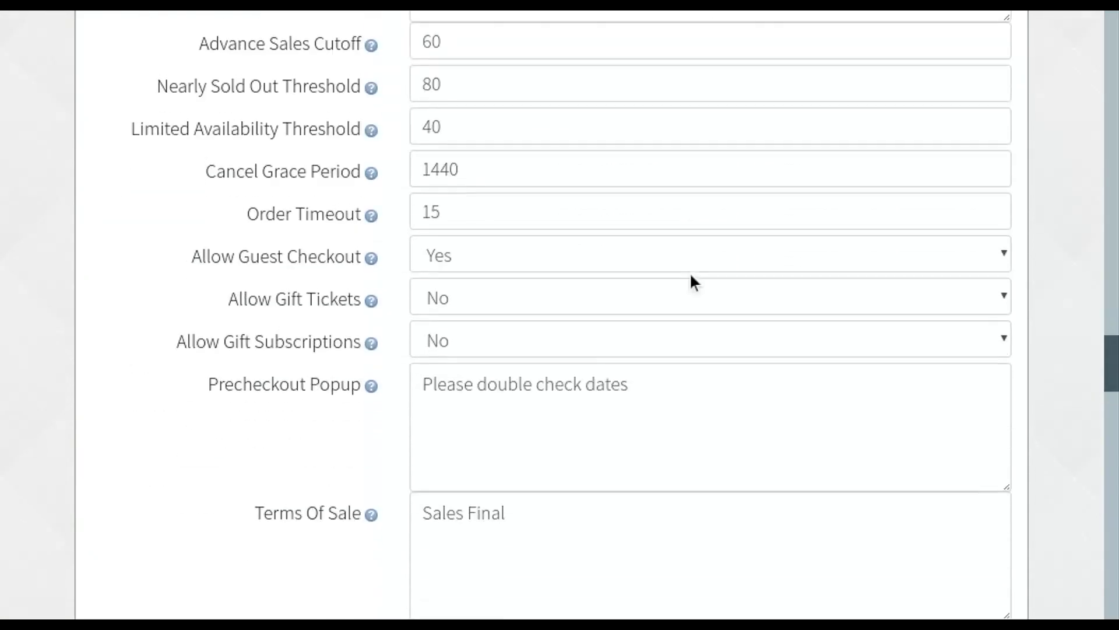
pyautogui.scroll(-18, 691, 271)
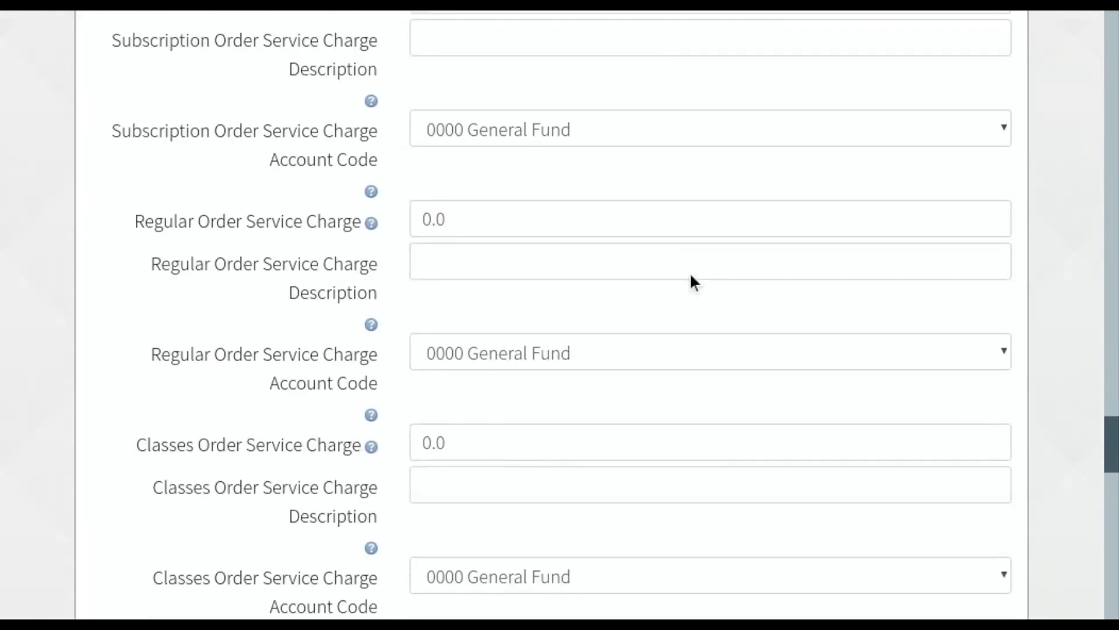
pyautogui.scroll(-17, 690, 272)
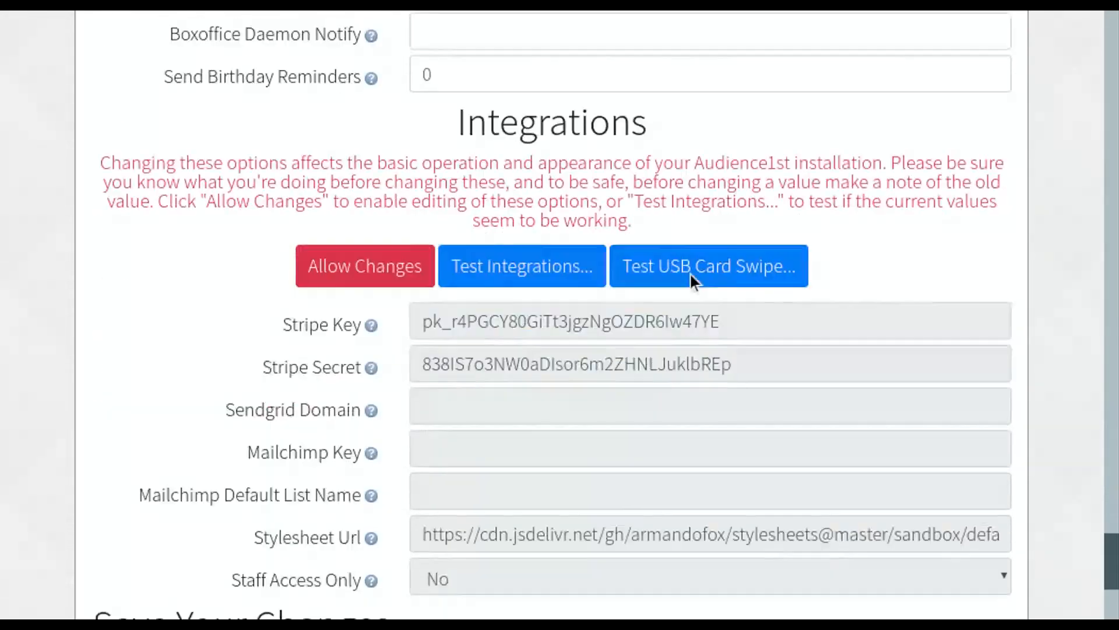
pyautogui.scroll(20, 690, 272)
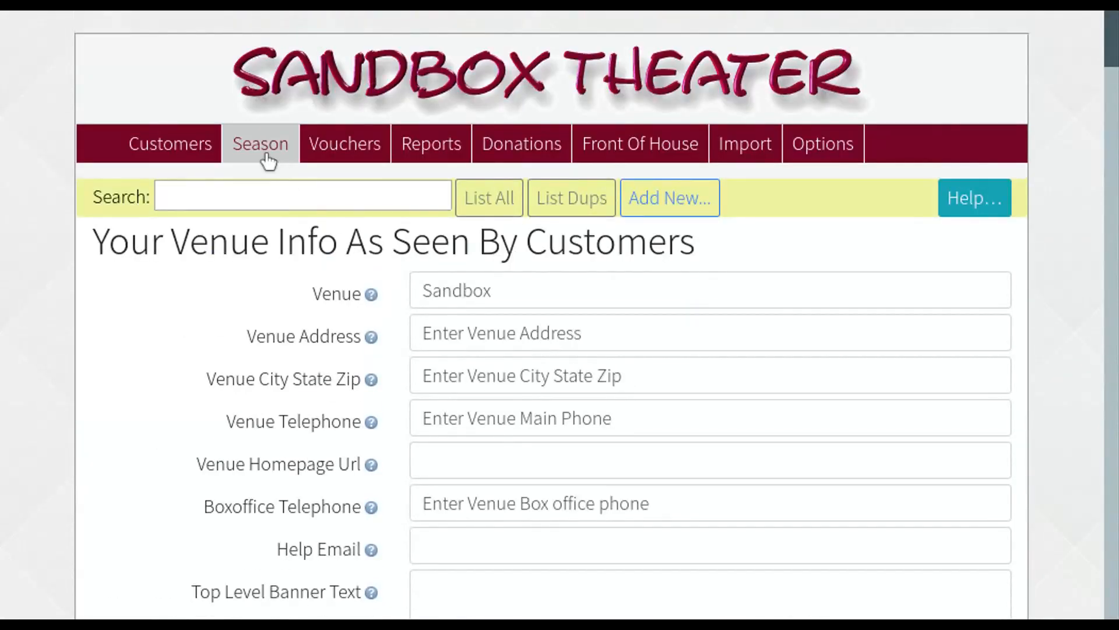
pyautogui.click(267, 161)
# - Create the show 'A New Way of Life' opening June 12 and closing June 27, 2020
pyautogui.click(156, 401)
pyautogui.click(215, 334)
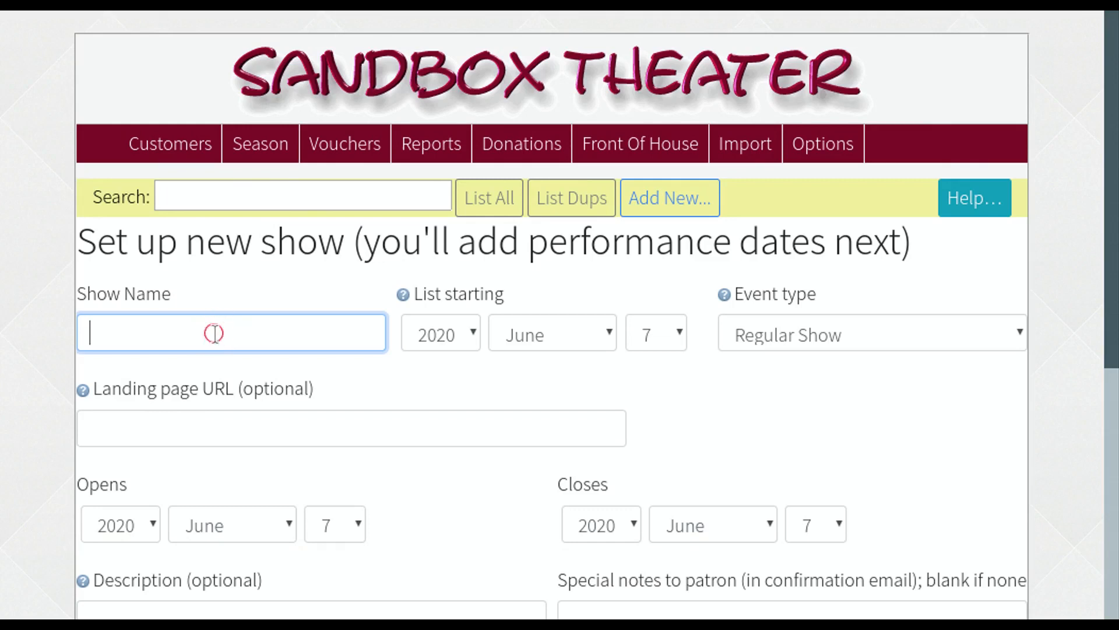
pyautogui.write('A New Way of Life')
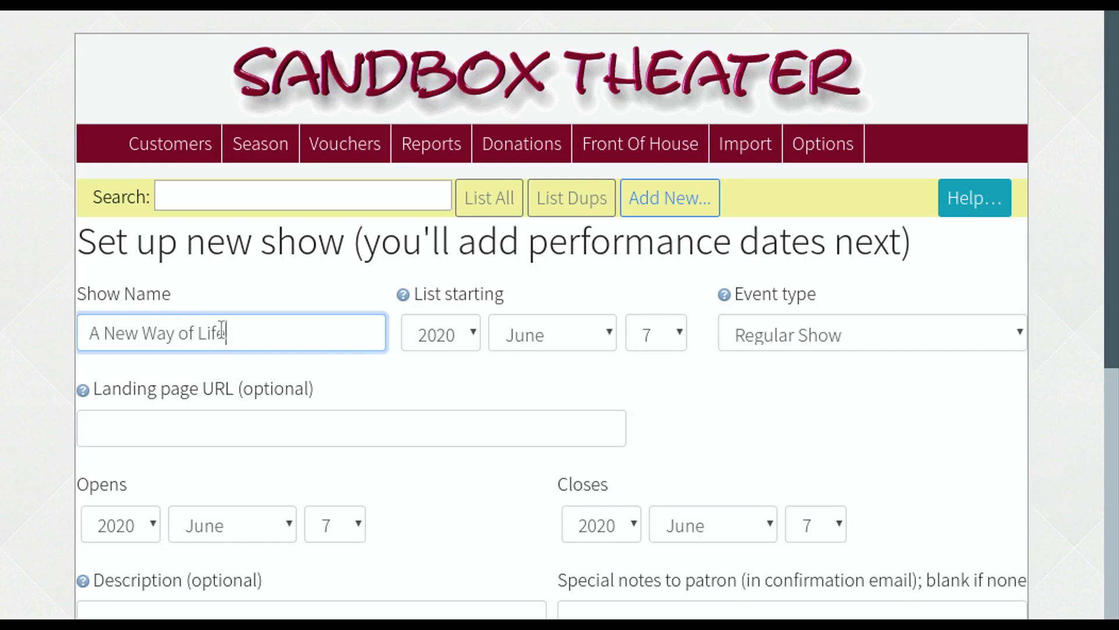
pyautogui.scroll(-2, 220, 328)
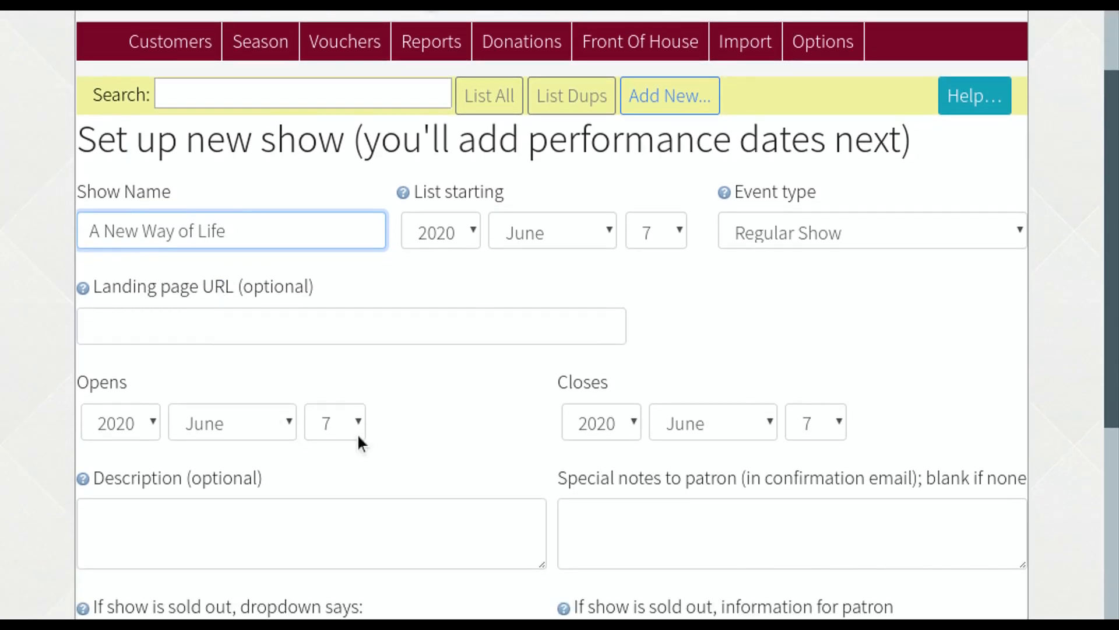
pyautogui.click(358, 428)
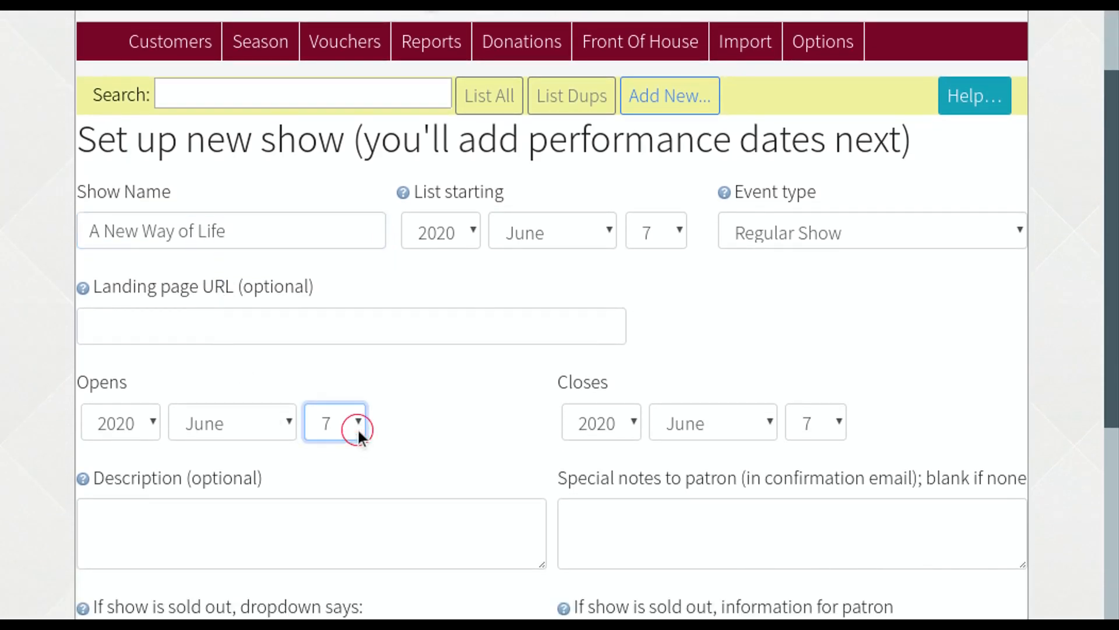
pyautogui.write('12')
pyautogui.click(837, 422)
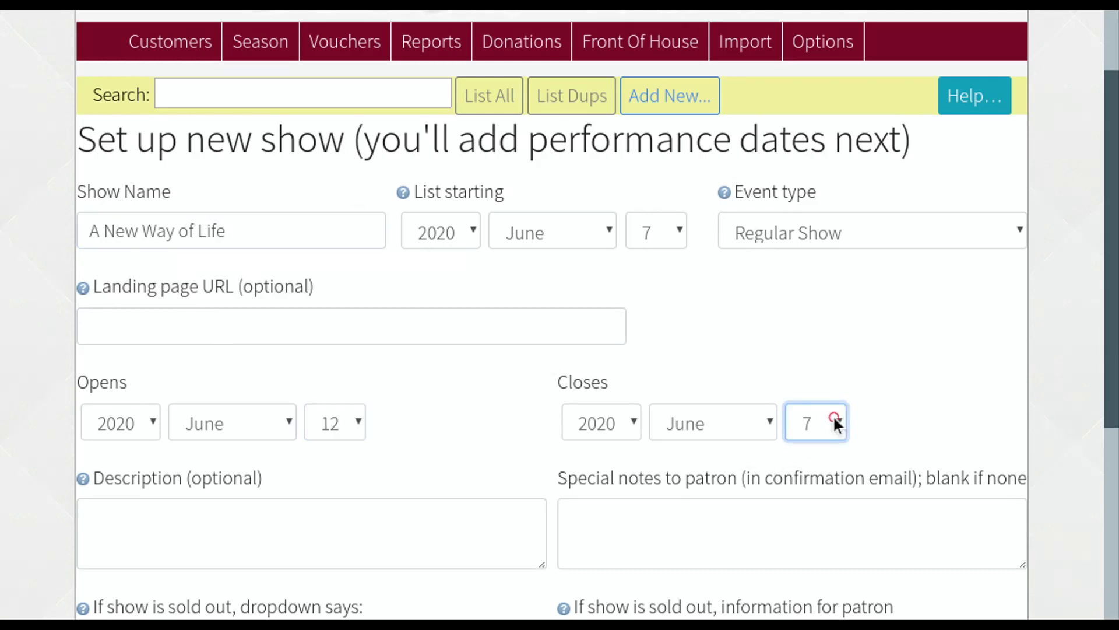
pyautogui.write('27')
pyautogui.scroll(-3, 437, 428)
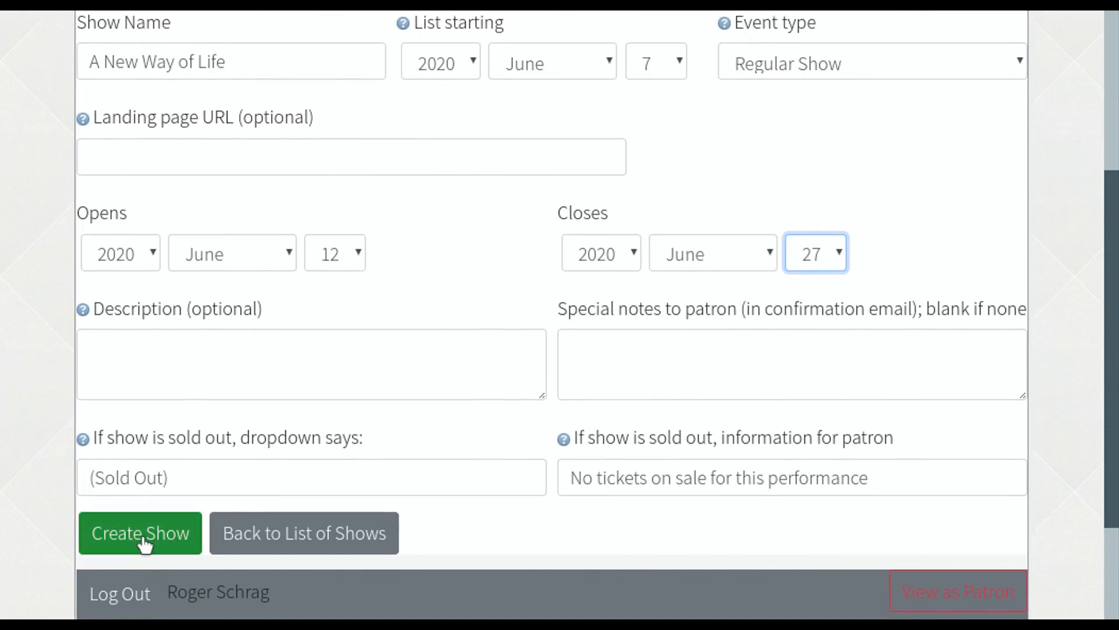
pyautogui.click(148, 541)
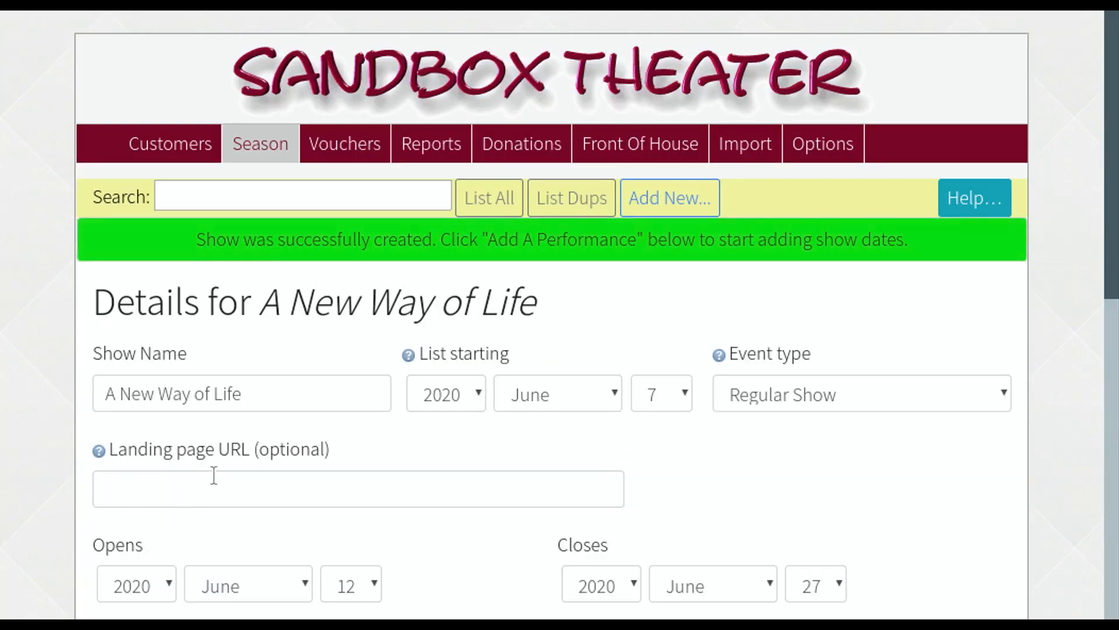
# - Go to the Performances section of A New Way of Life and choose Add Performances
pyautogui.scroll(-1, 214, 475)
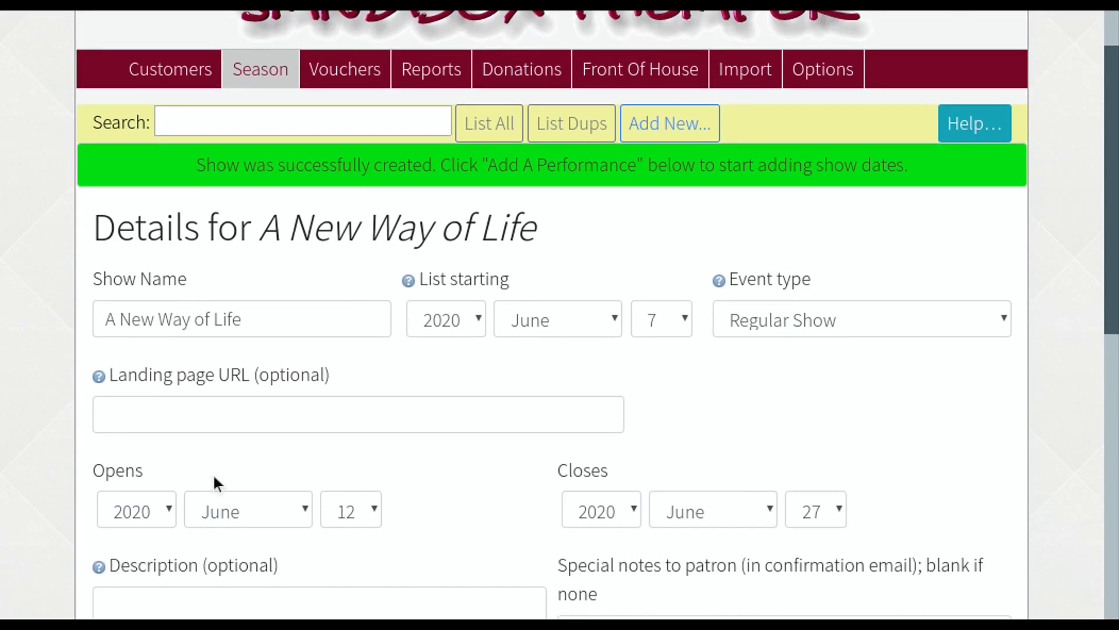
pyautogui.scroll(-5, 214, 476)
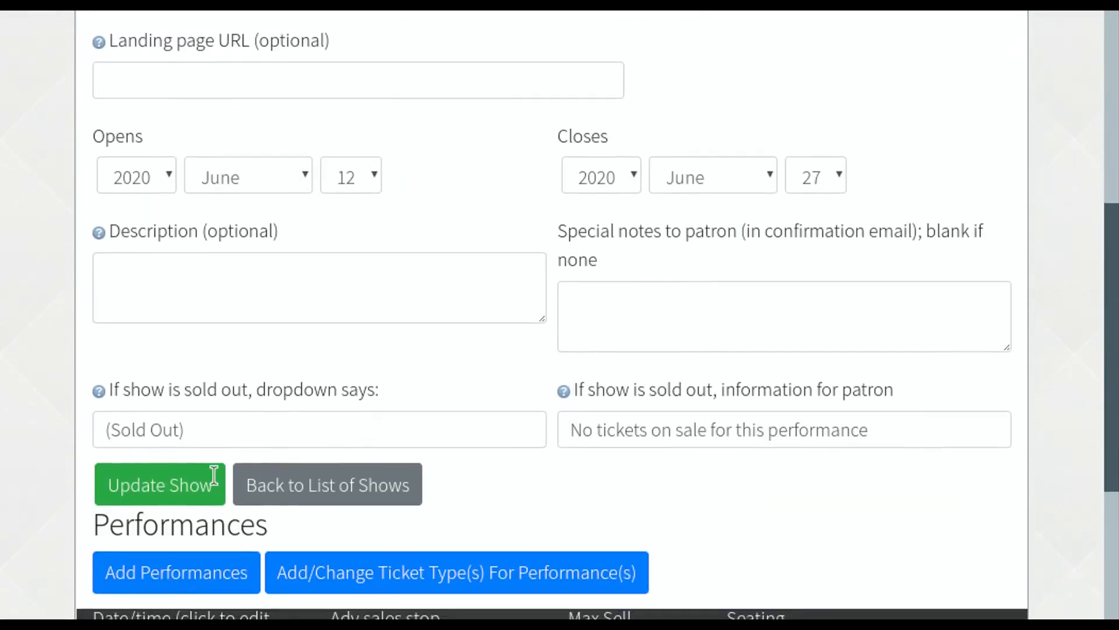
pyautogui.scroll(-1, 214, 475)
pyautogui.click(212, 513)
# - Set the performance type to Live stream with maximum advance sales of 9999
pyautogui.click(460, 361)
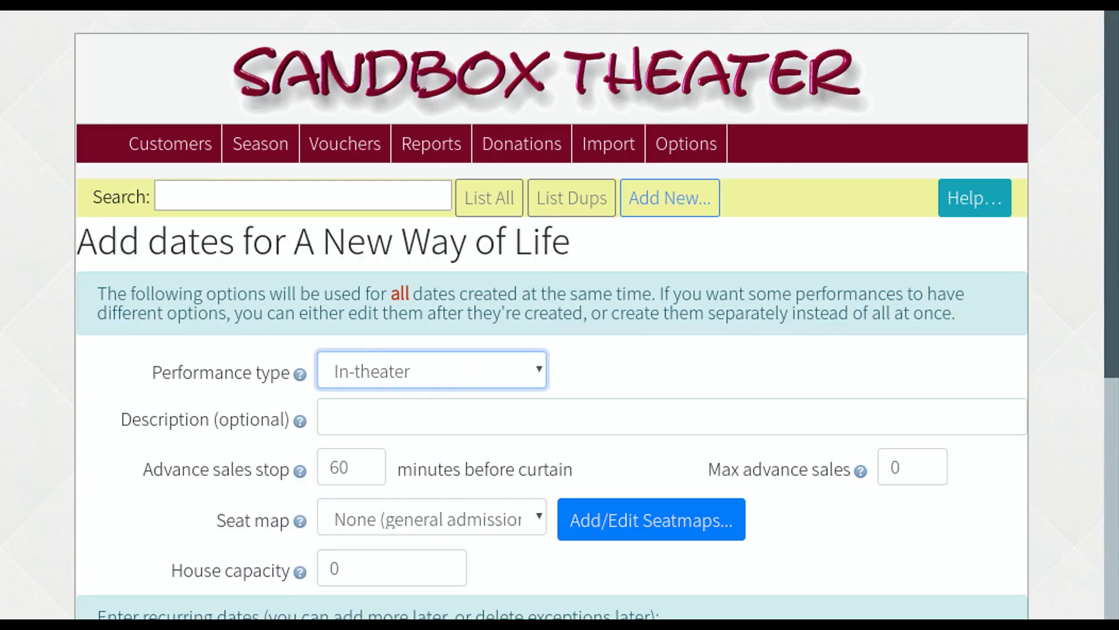
pyautogui.press('Down')
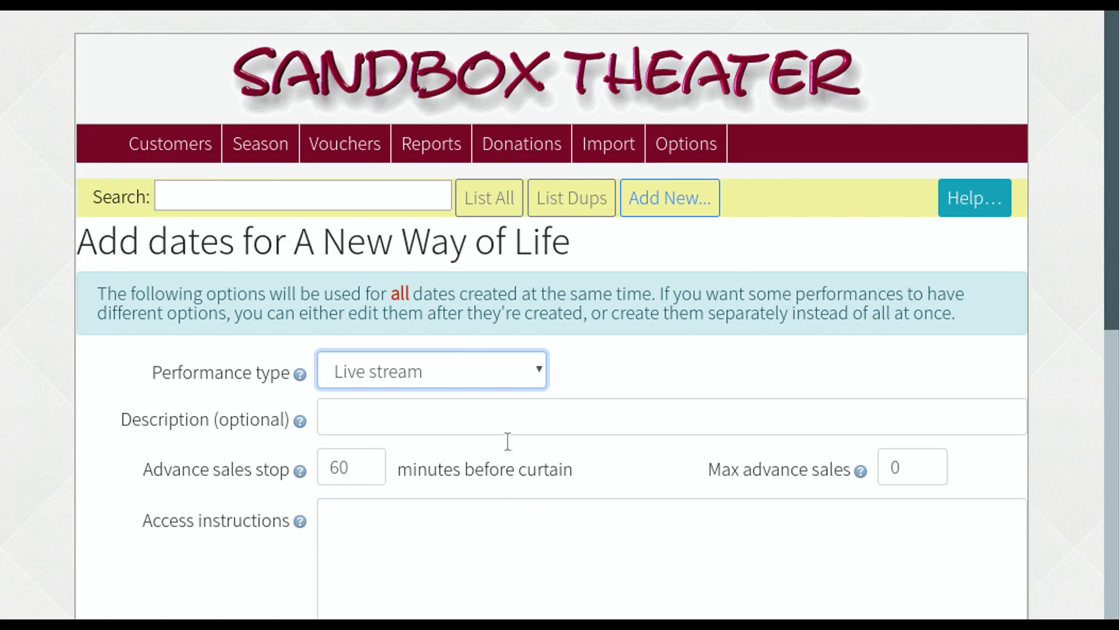
pyautogui.click(896, 467)
pyautogui.write('0')
pyautogui.press('BackSpace')
pyautogui.write('9999')
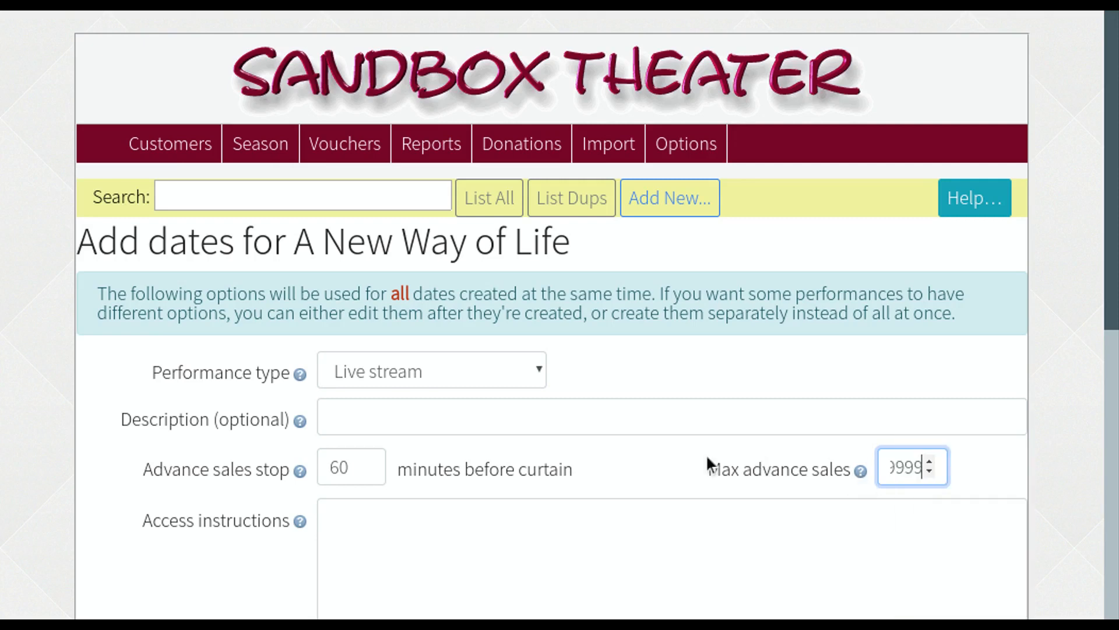
# - Write access instructions: 'Here's how to access the show!' and 'Youtube link, etc.'
pyautogui.scroll(-2, 582, 522)
pyautogui.click(473, 418)
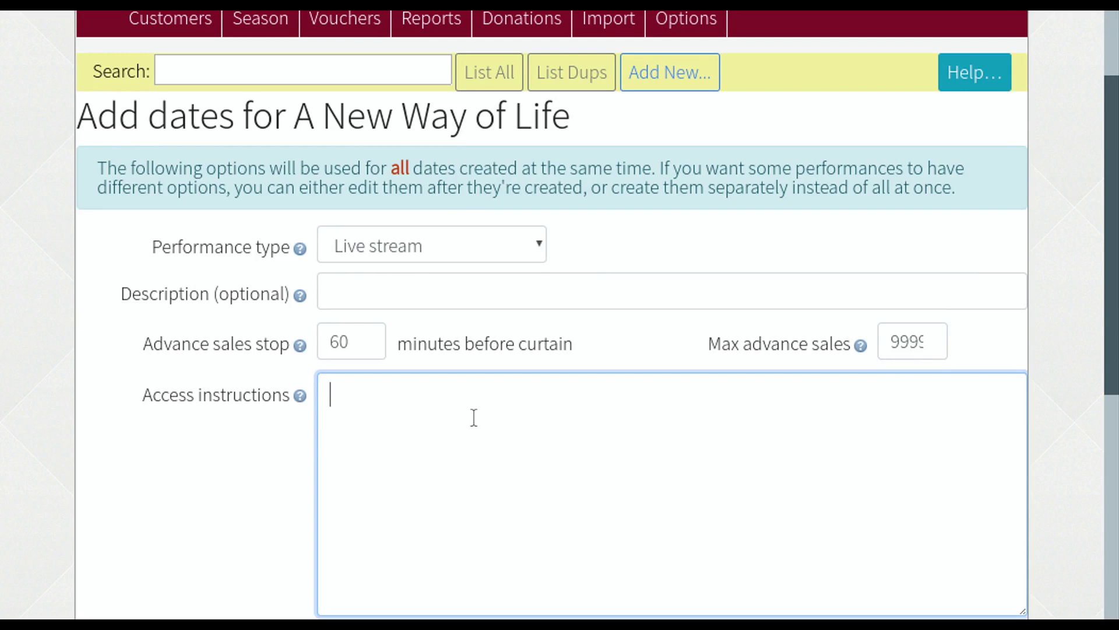
pyautogui.write("Here's how to ")
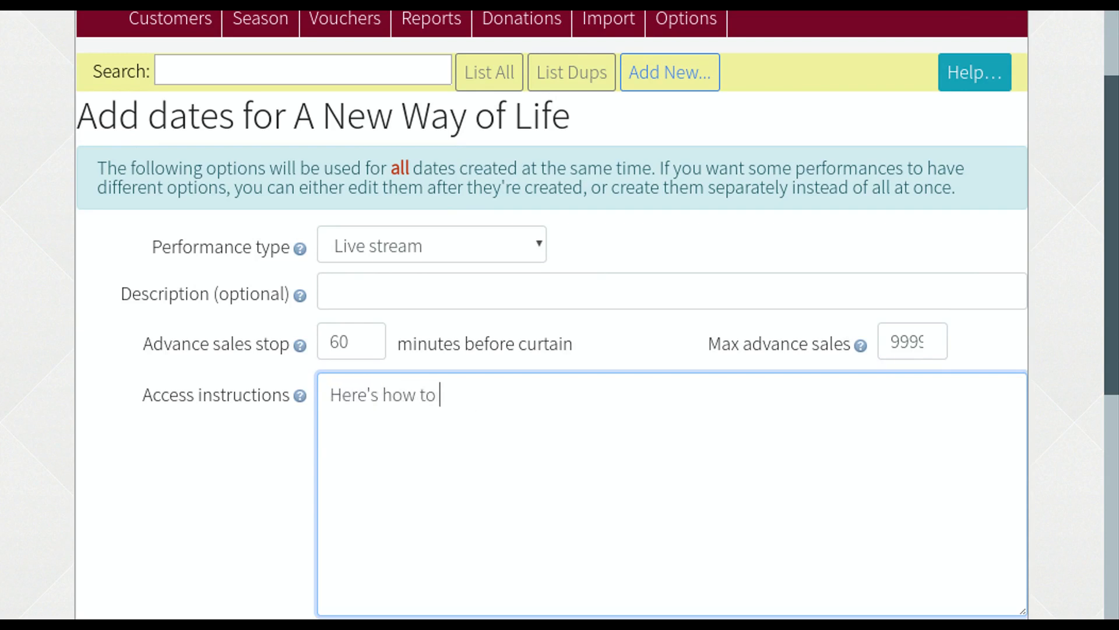
pyautogui.write('access the show!')
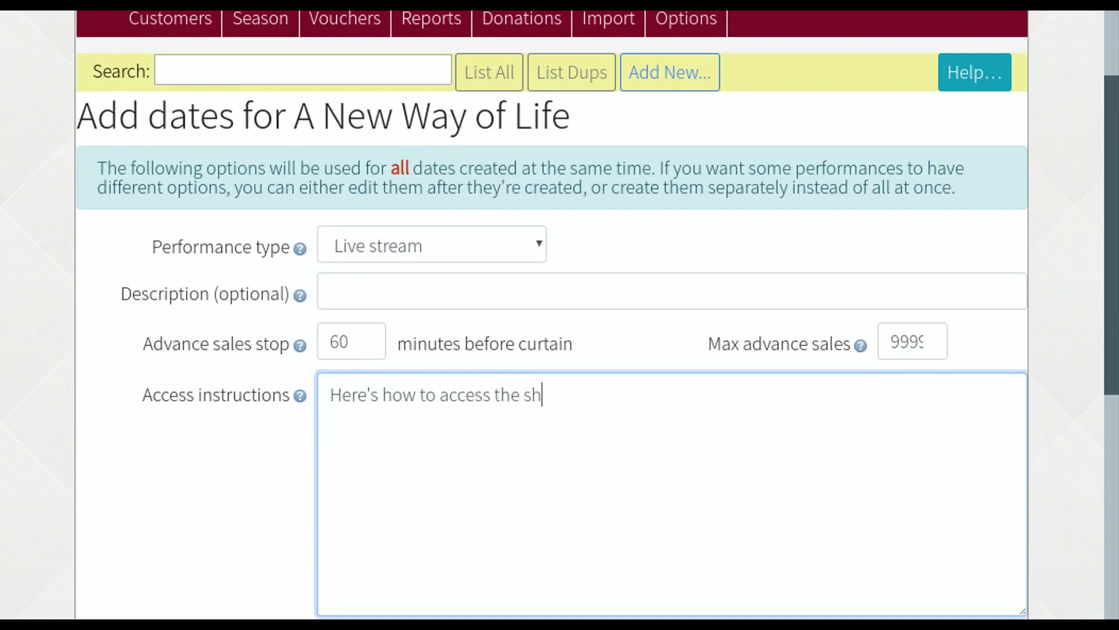
pyautogui.press('Return')
pyautogui.press('Return')
pyautogui.write('Youtu')
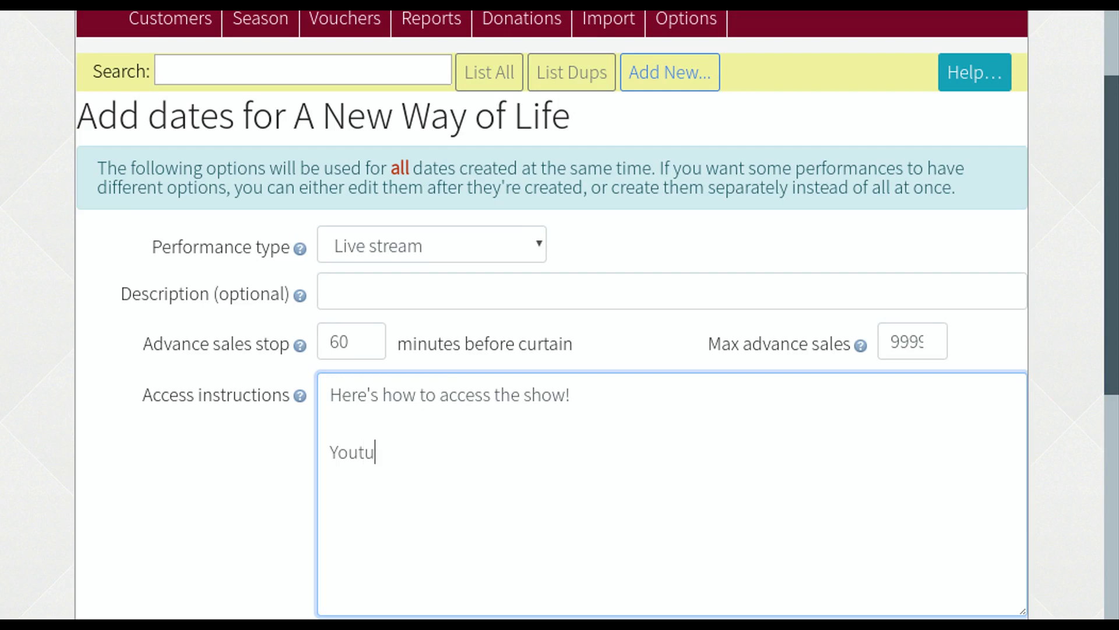
pyautogui.write('be link, etc.')
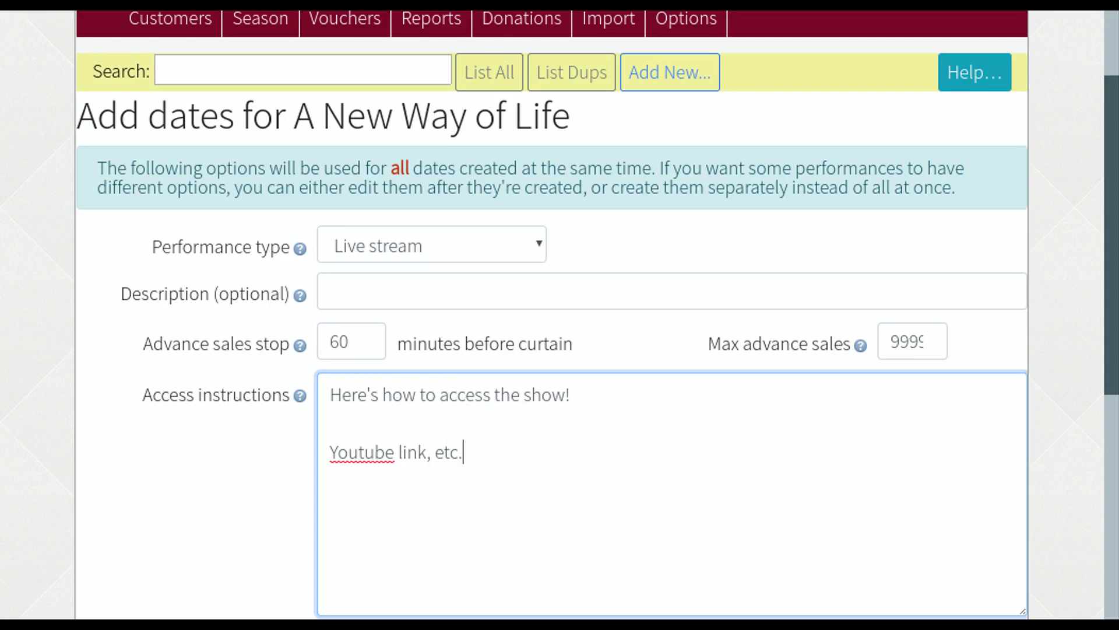
pyautogui.scroll(-2, 474, 417)
pyautogui.scroll(-4, 474, 418)
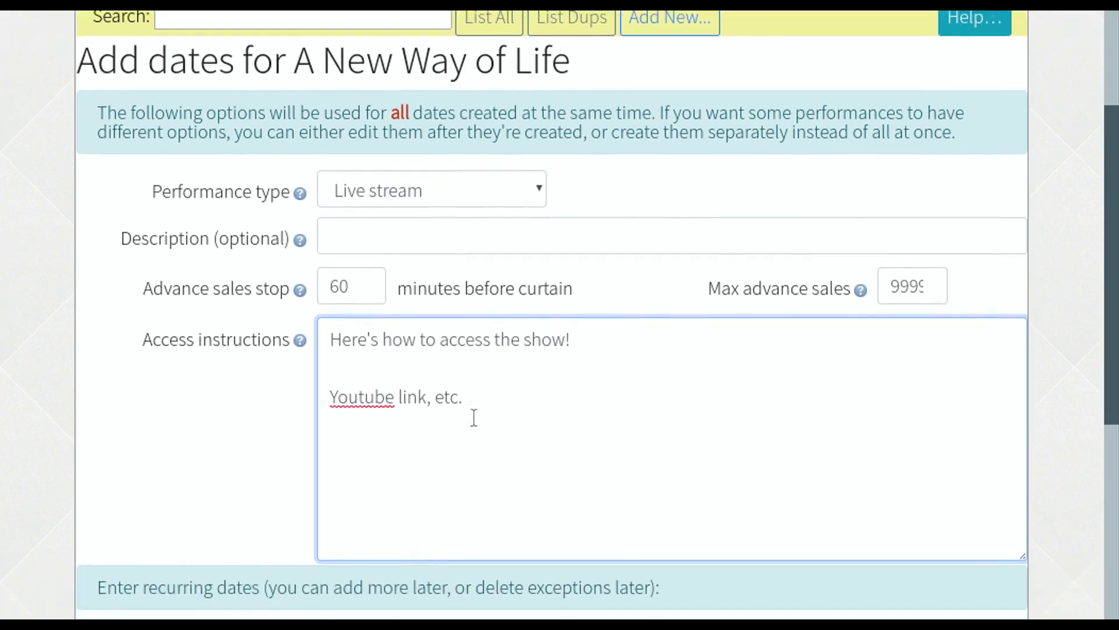
# - Schedule Friday and Saturday 20:00 performances for Jun 12–27 and save back to the show list
pyautogui.scroll(-1, 474, 417)
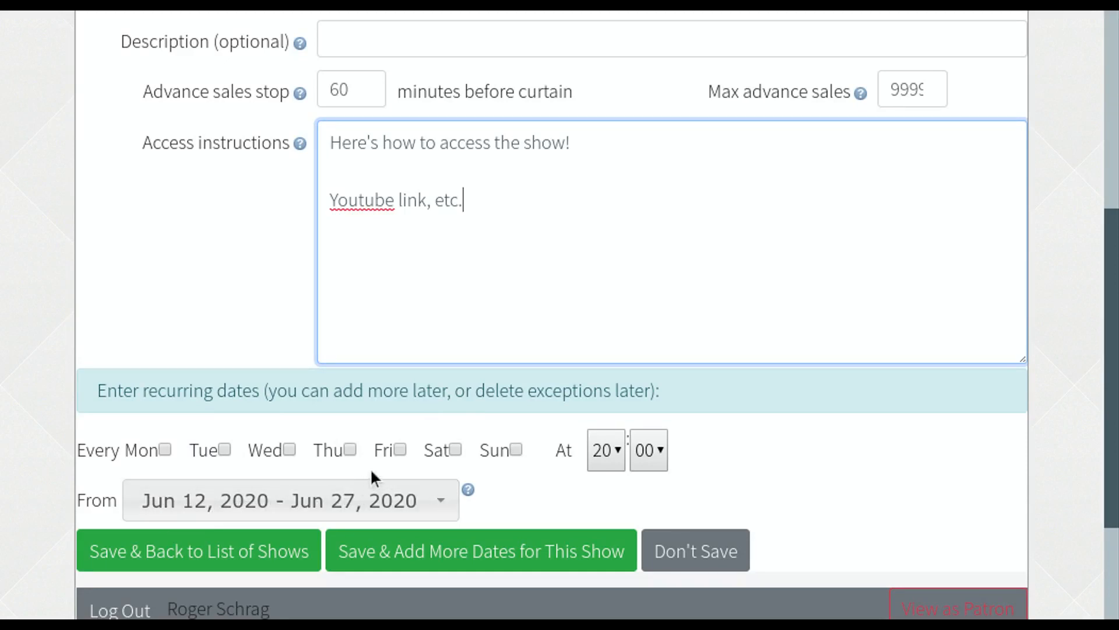
pyautogui.click(400, 450)
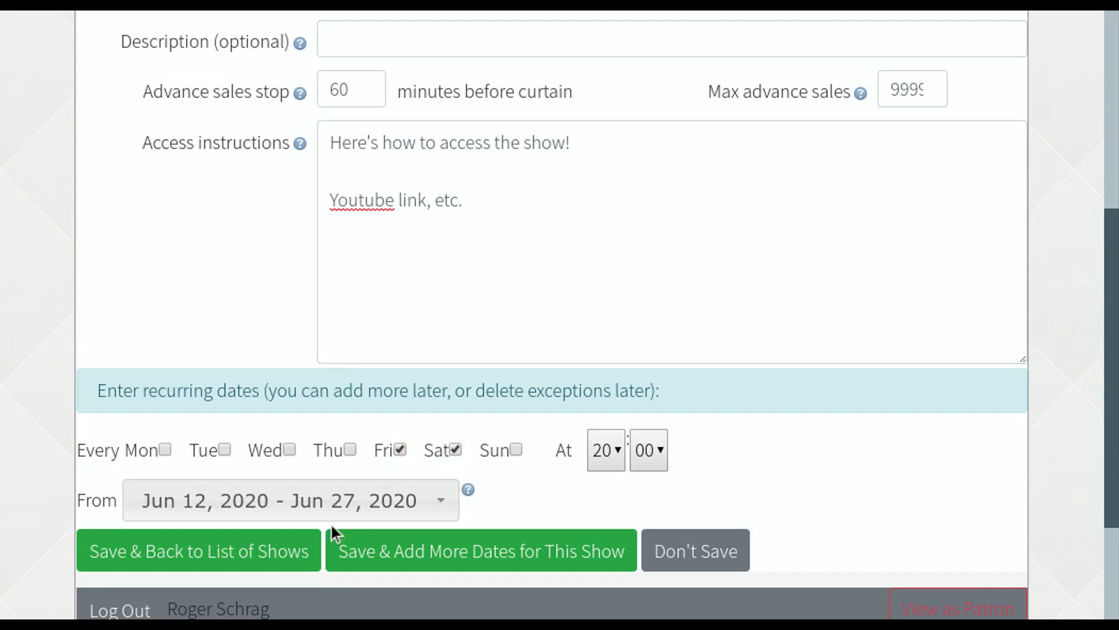
pyautogui.click(280, 549)
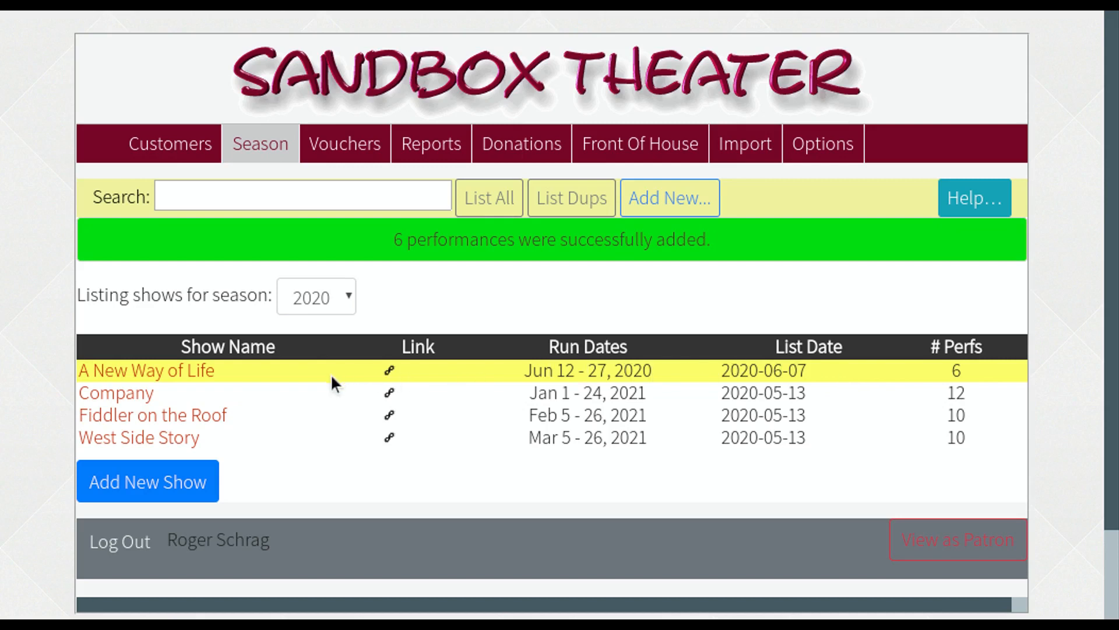
# - Open A New Way of Life's details and look over its Performances table of six live streams
pyautogui.click(190, 372)
pyautogui.scroll(-5, 190, 365)
pyautogui.scroll(-8, 190, 364)
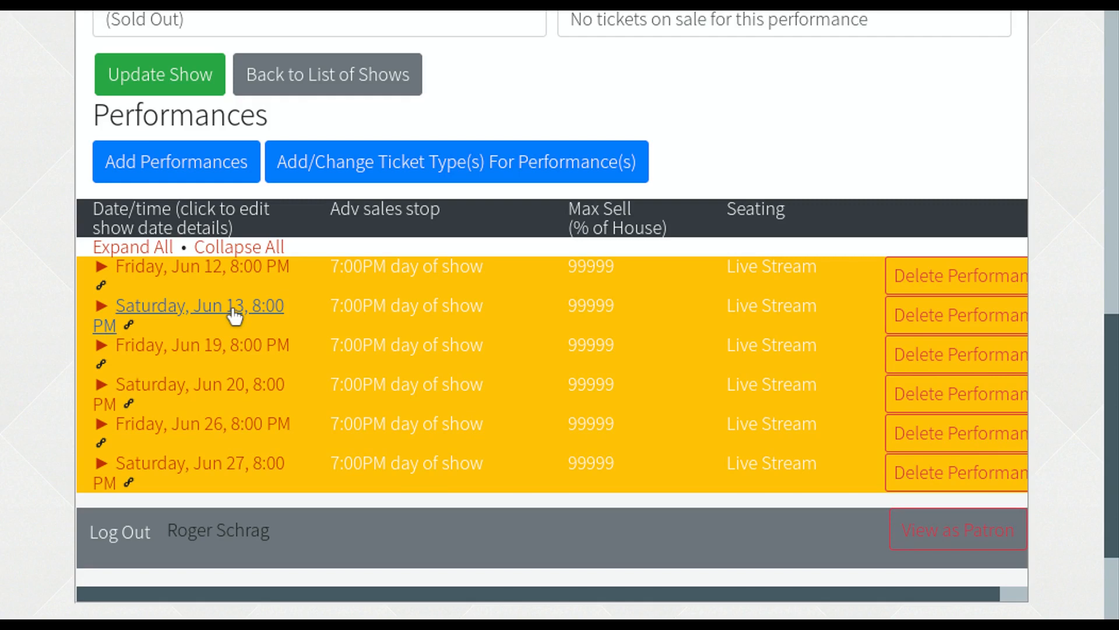
pyautogui.scroll(10, 235, 316)
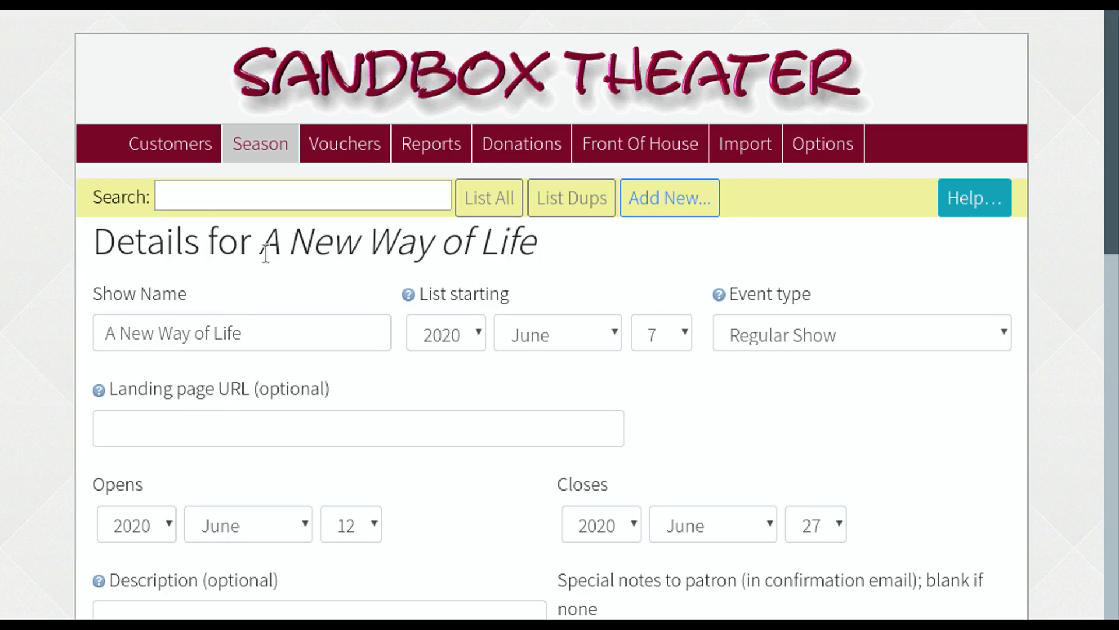
# - Go to the Vouchers list and start a new 2020 voucher type
pyautogui.click(344, 146)
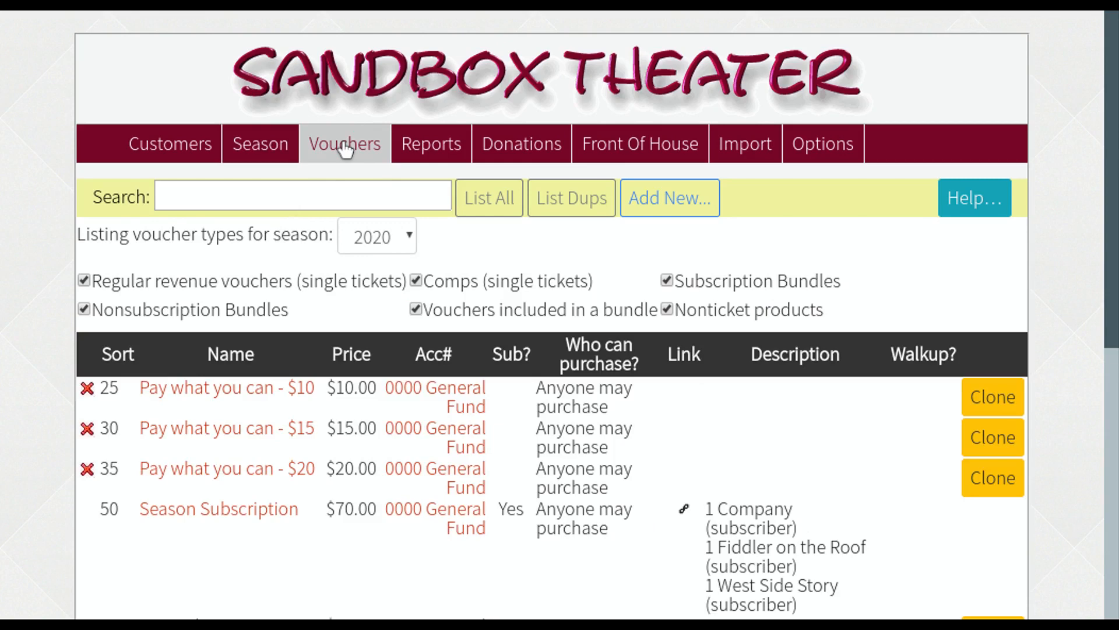
pyautogui.scroll(-1, 309, 334)
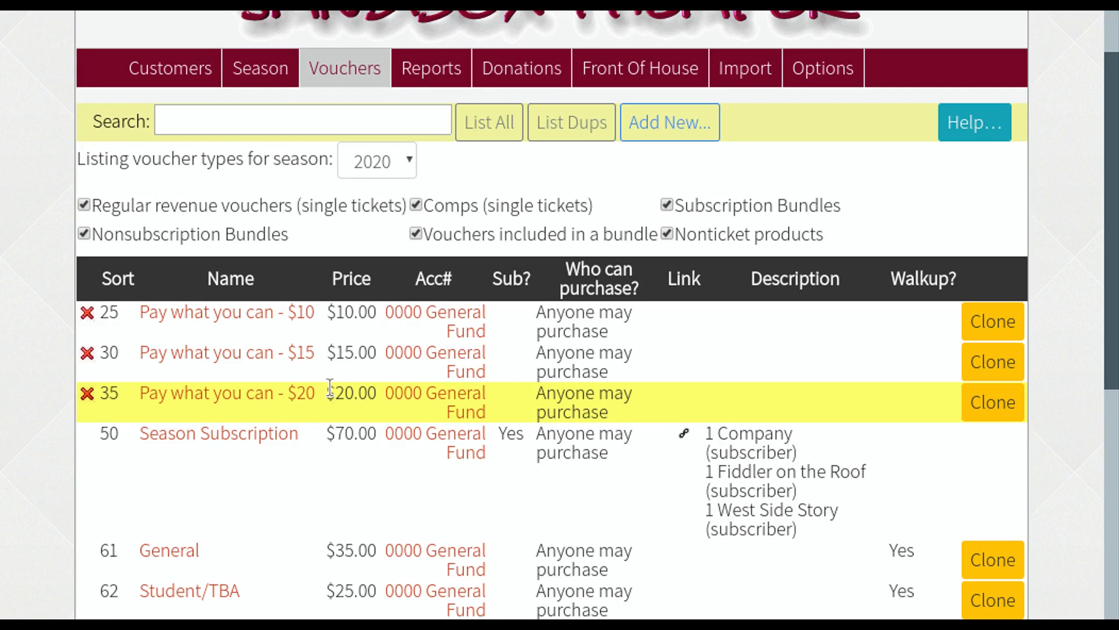
pyautogui.scroll(-5, 330, 388)
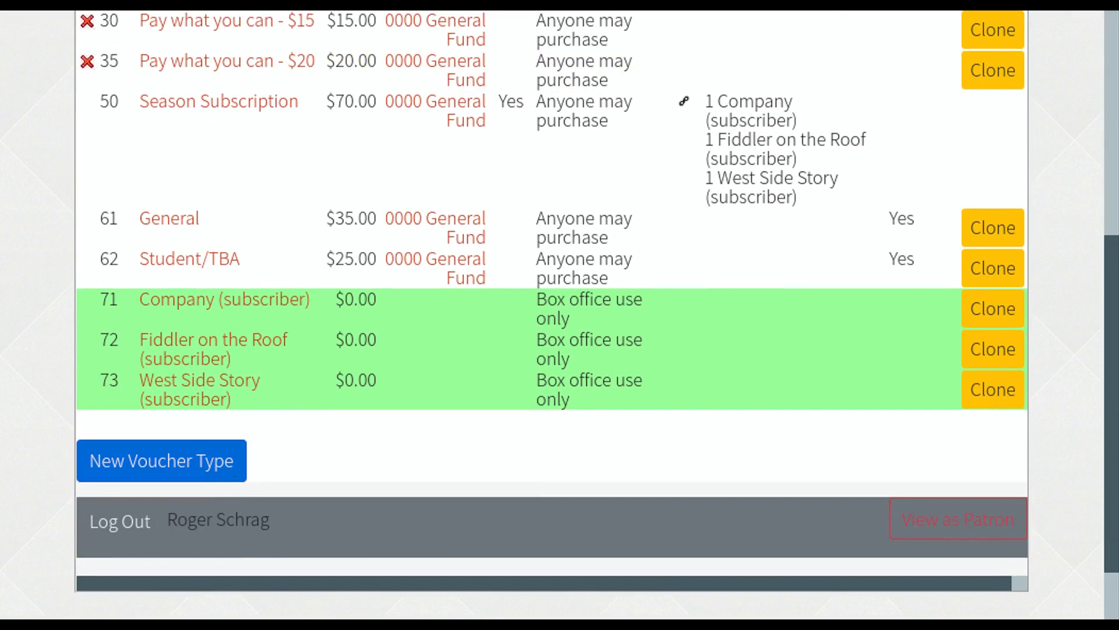
pyautogui.click(225, 461)
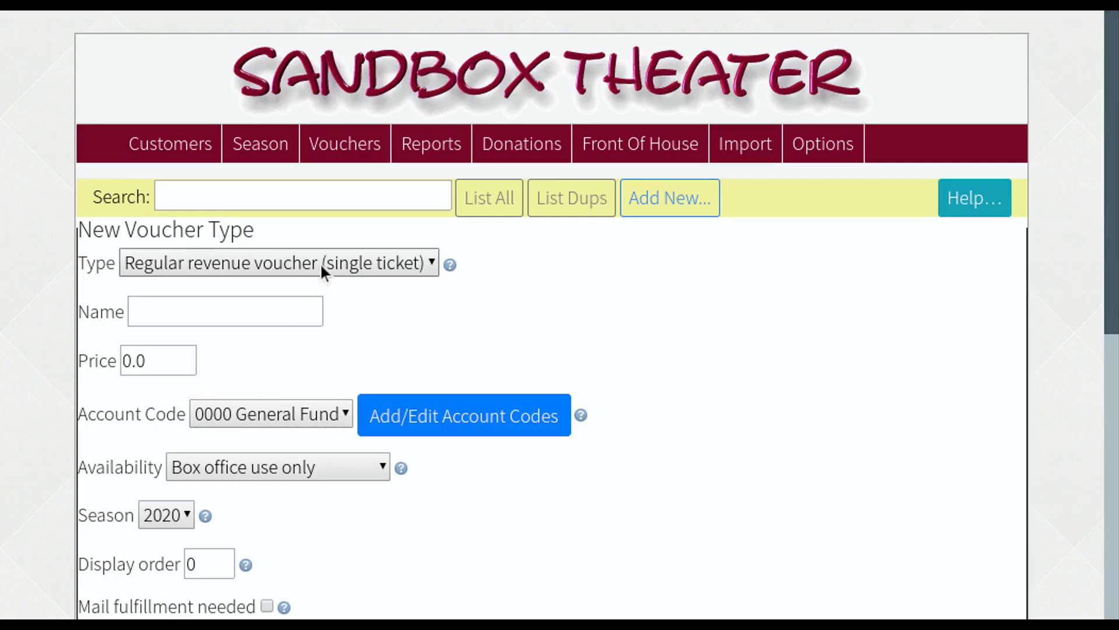
# - Create the 'Pay what you can - $5' voucher type, price 5, available to anyone
pyautogui.click(291, 314)
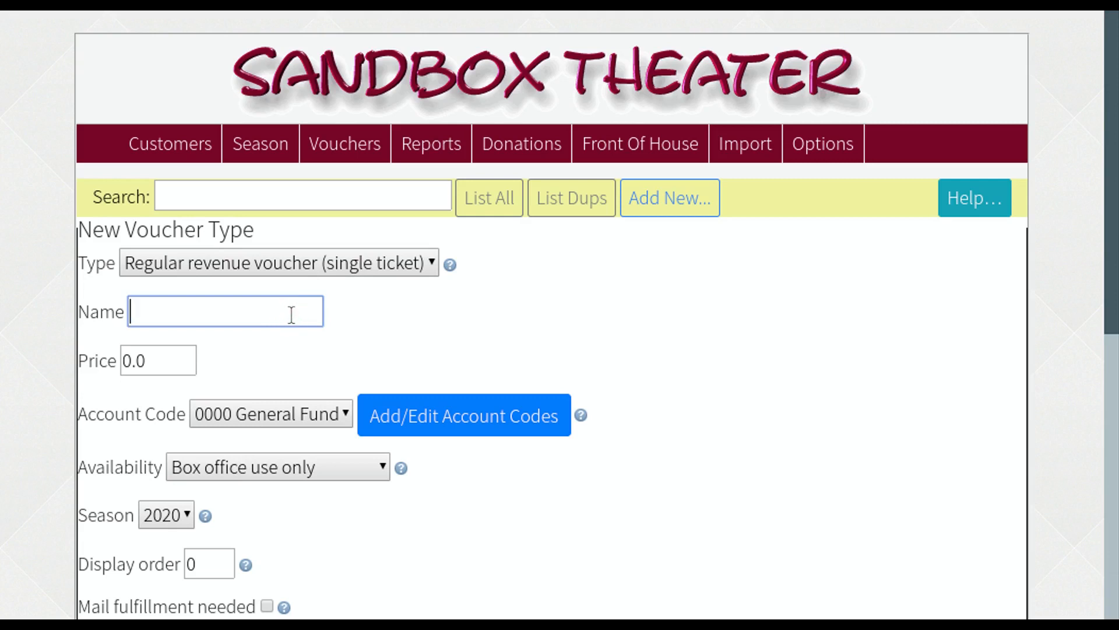
pyautogui.write('Pay what you can - $5')
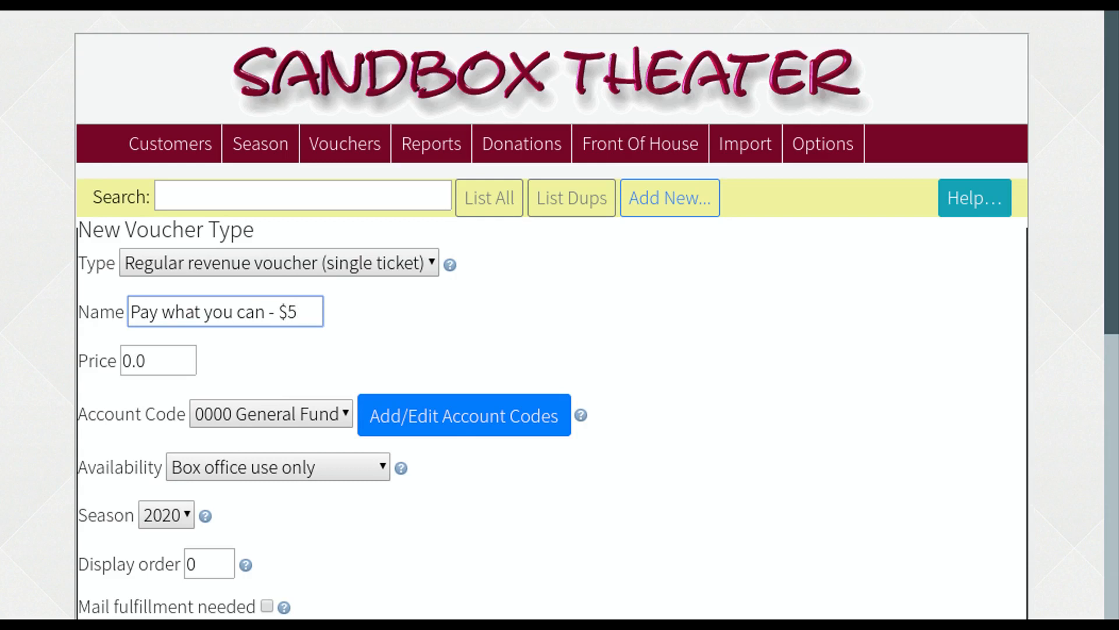
pyautogui.press('Tab')
pyautogui.write('5')
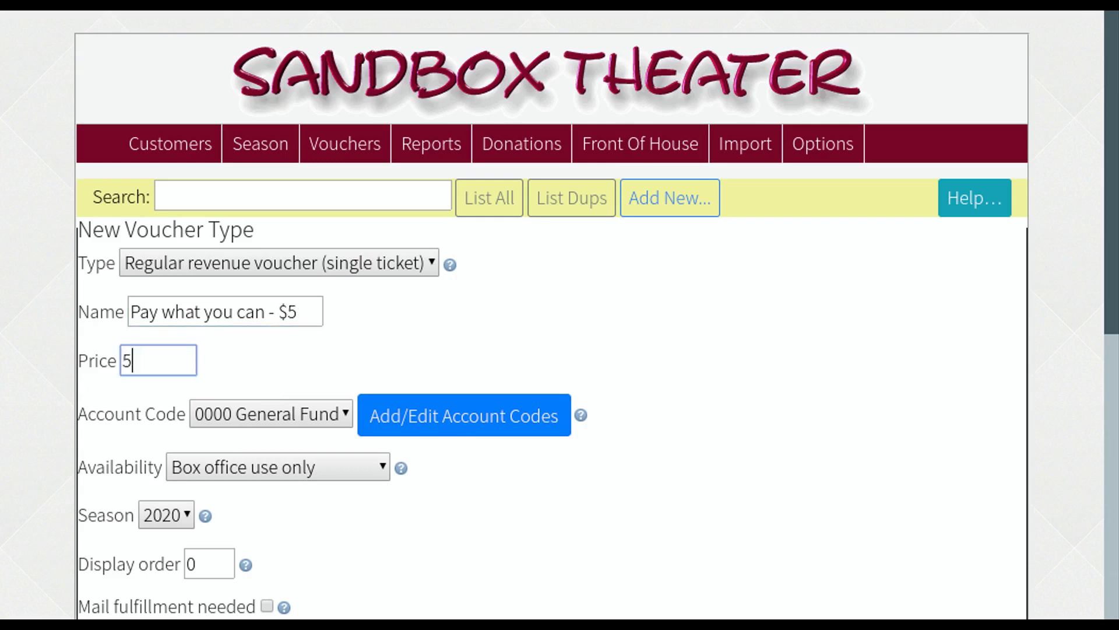
pyautogui.press('Tab')
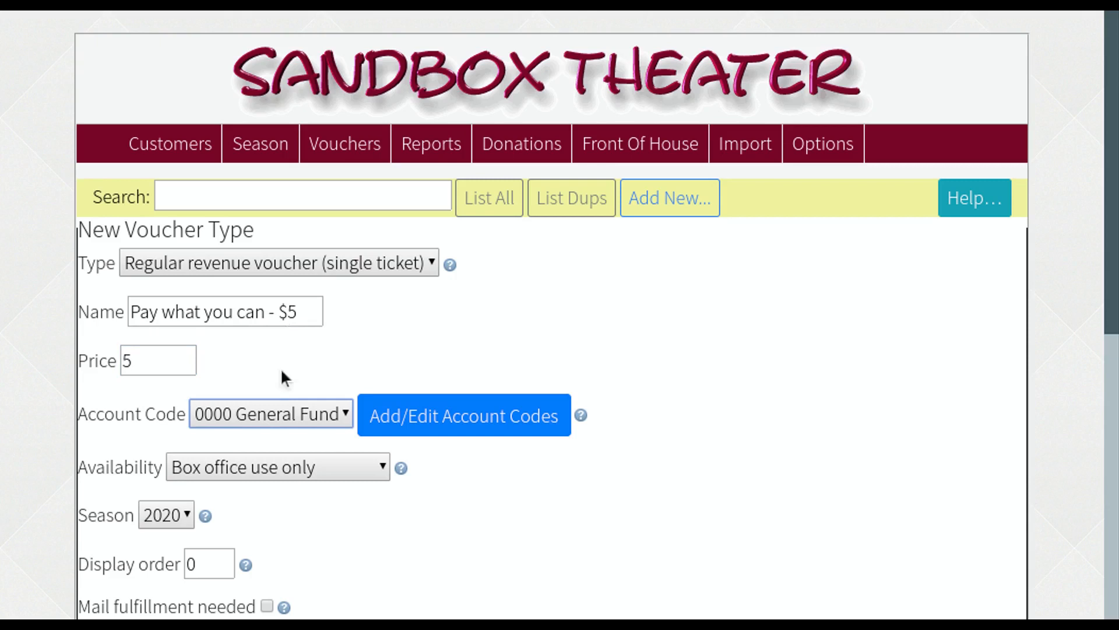
pyautogui.click(286, 463)
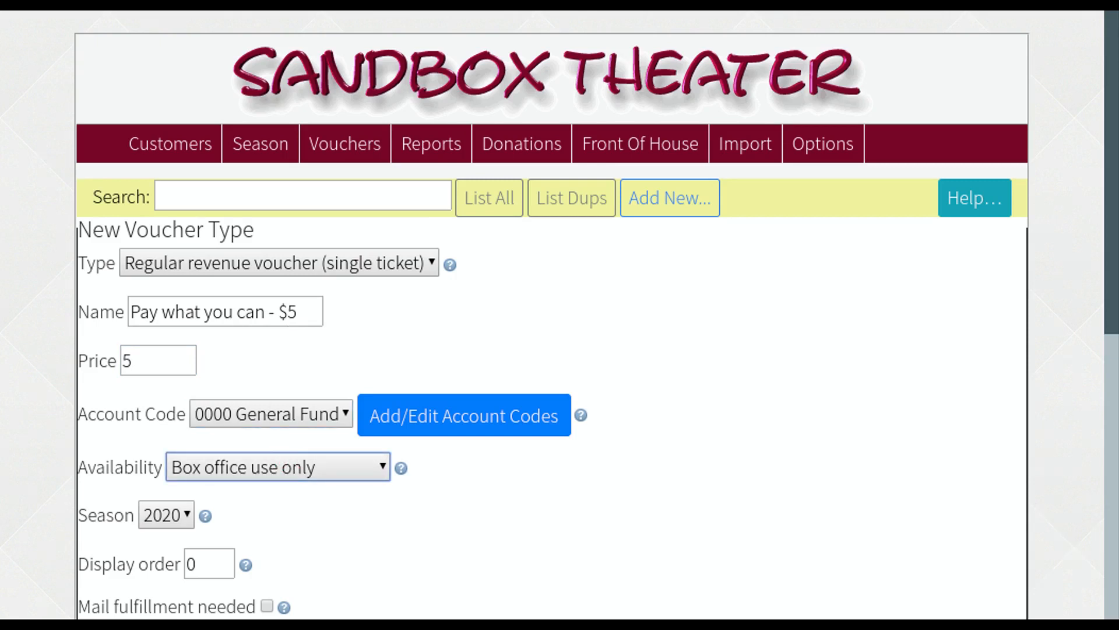
pyautogui.press('Down')
pyautogui.press('Down')
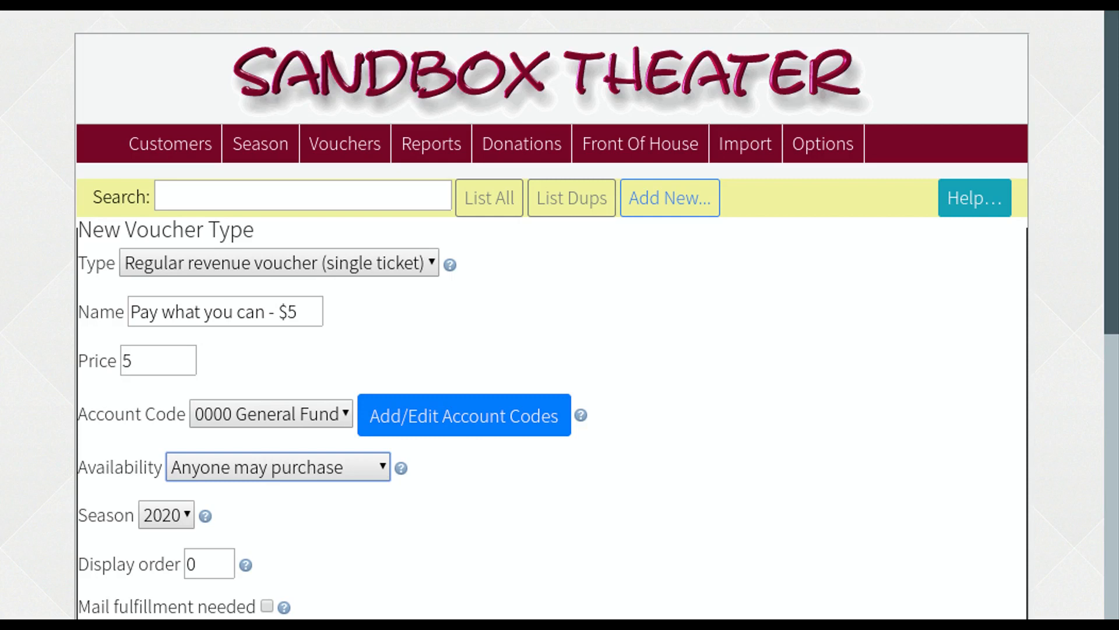
pyautogui.scroll(-3, 312, 567)
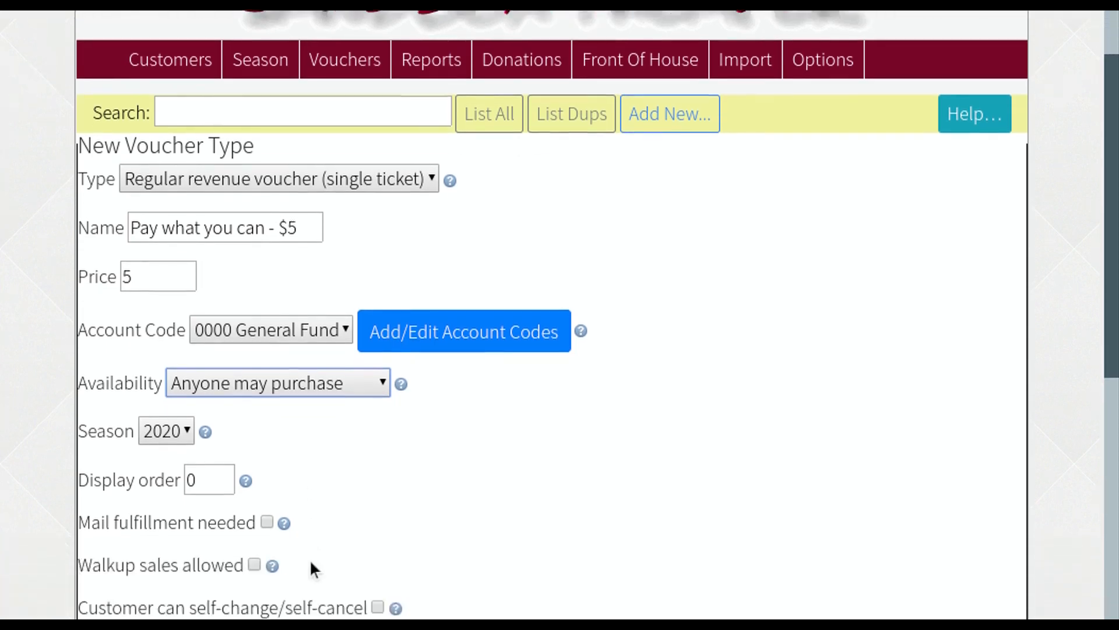
pyautogui.scroll(-3, 310, 558)
pyautogui.click(105, 576)
pyautogui.scroll(-10, 232, 449)
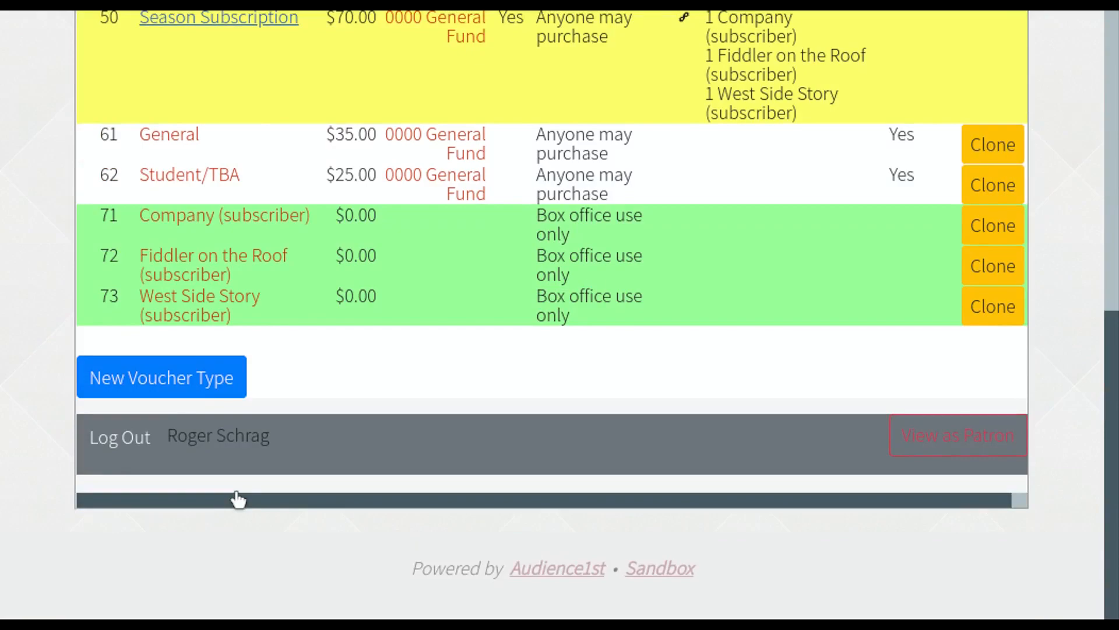
pyautogui.click(149, 385)
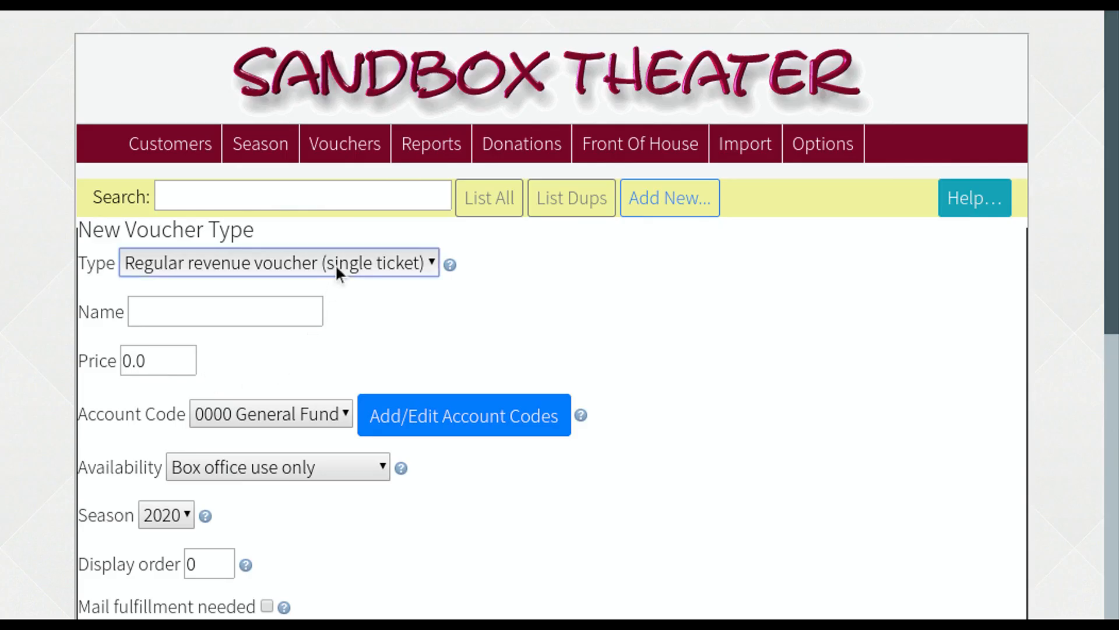
# - Create a 'Free Access' comp single-ticket voucher type that anyone may obtain
pyautogui.click(334, 325)
pyautogui.click(268, 309)
pyautogui.write('Fr')
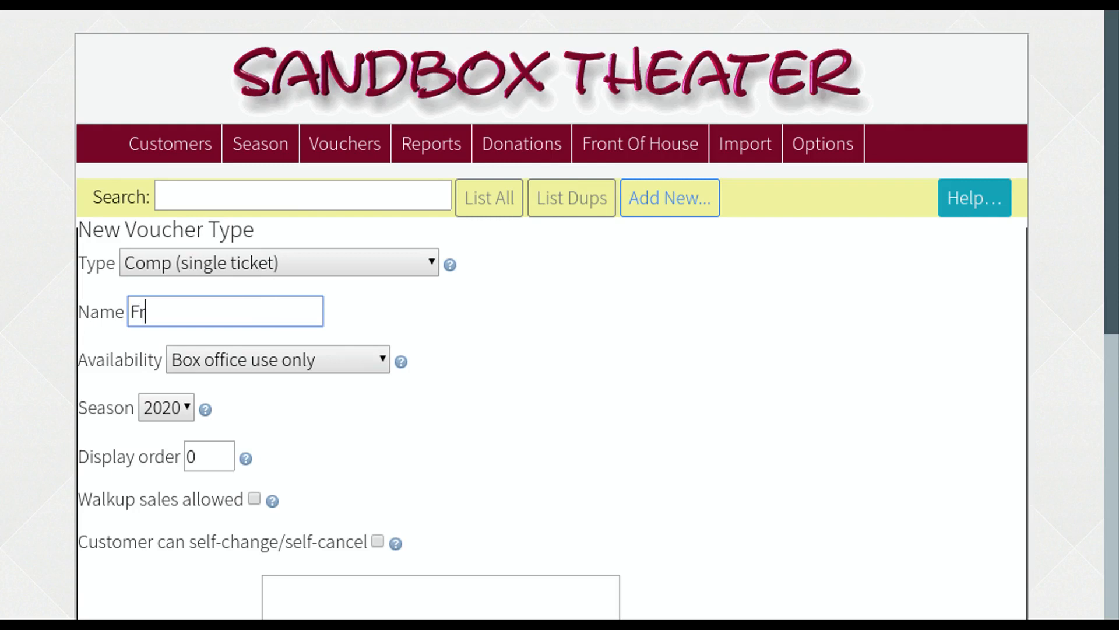
pyautogui.write('ee Access')
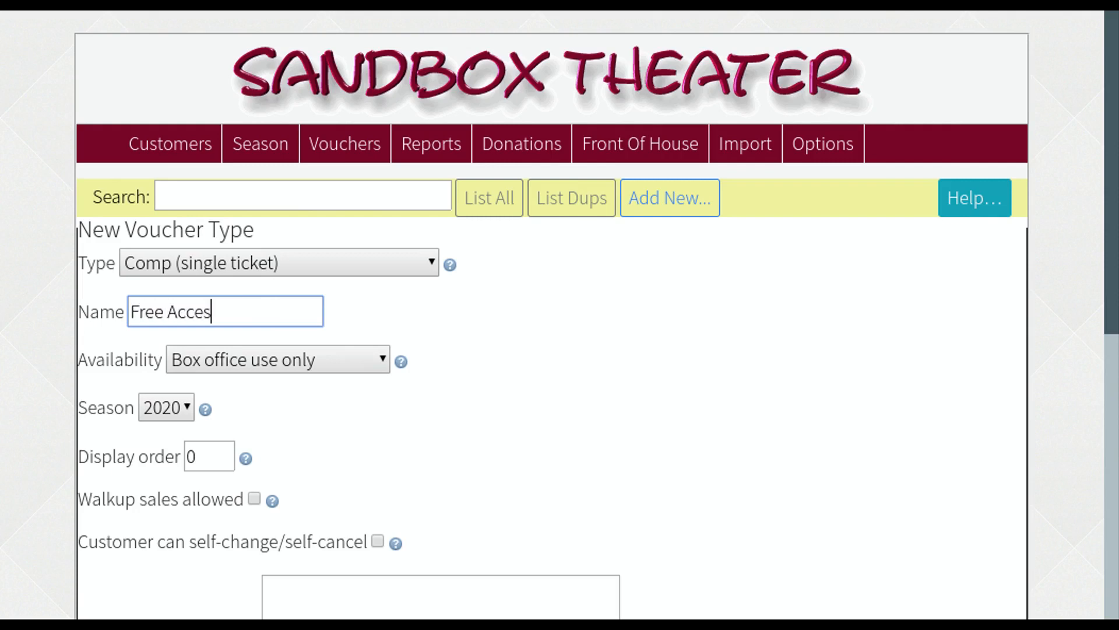
pyautogui.click(366, 359)
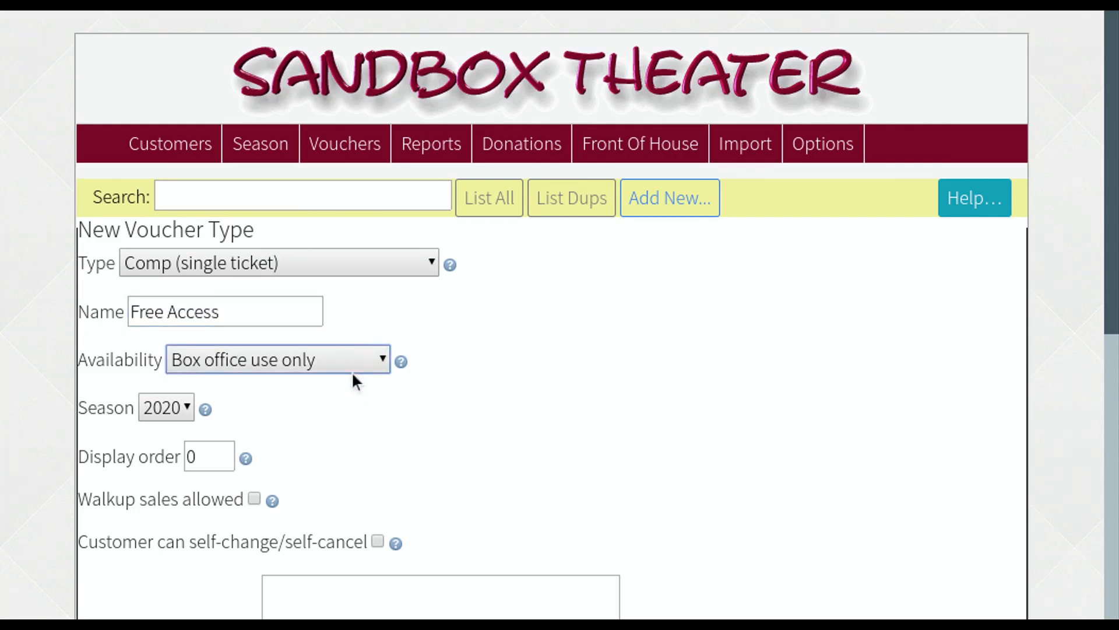
pyautogui.click(324, 448)
pyautogui.scroll(-2, 324, 481)
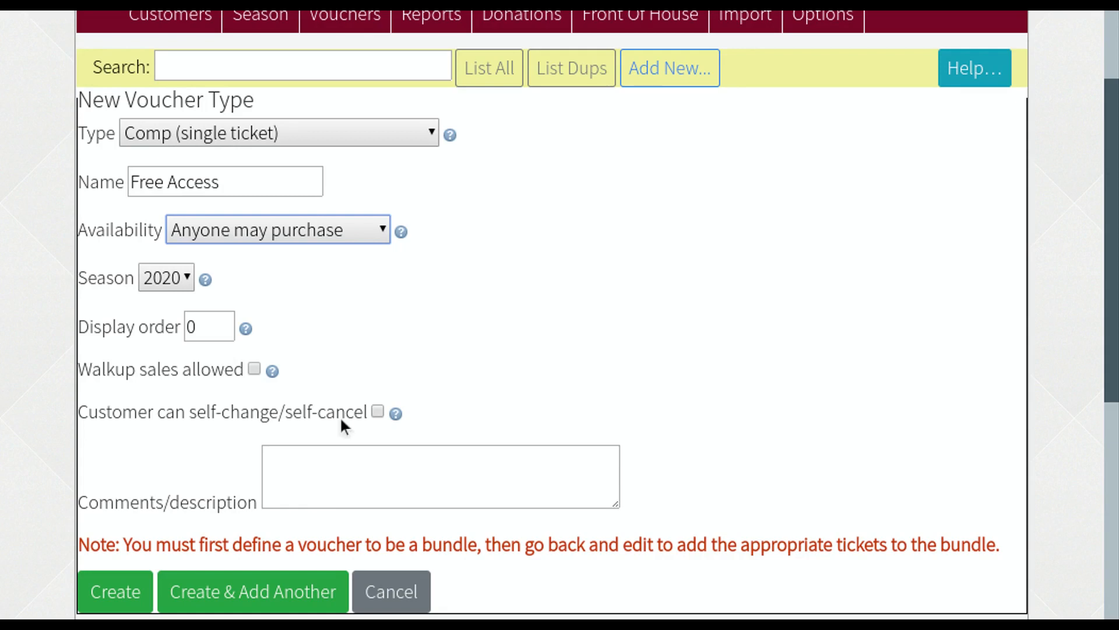
pyautogui.click(112, 592)
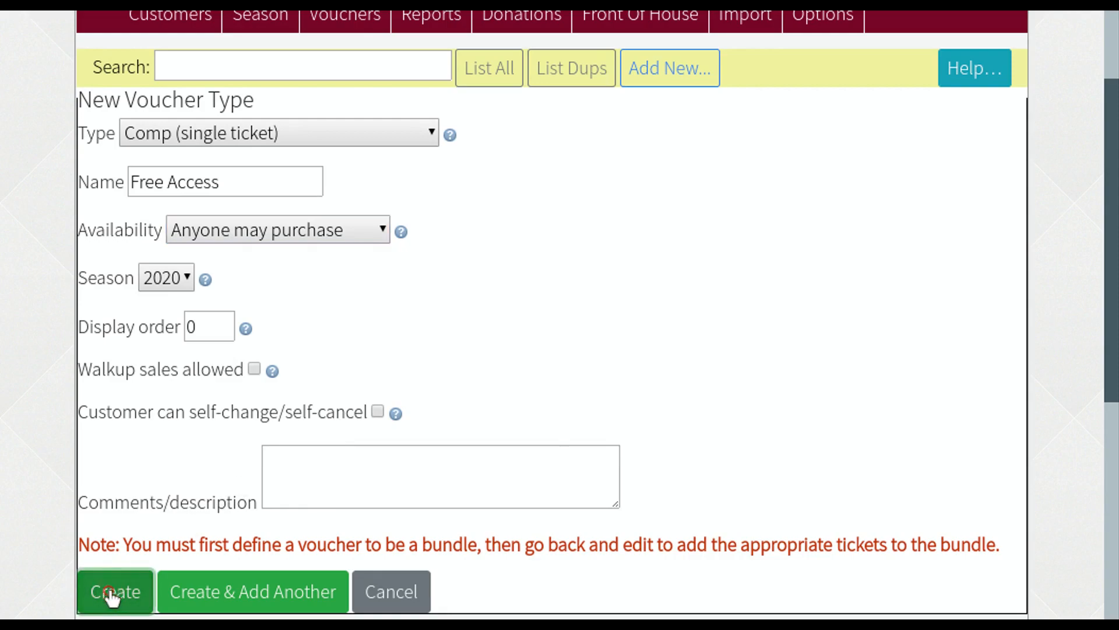
pyautogui.scroll(-1, 149, 537)
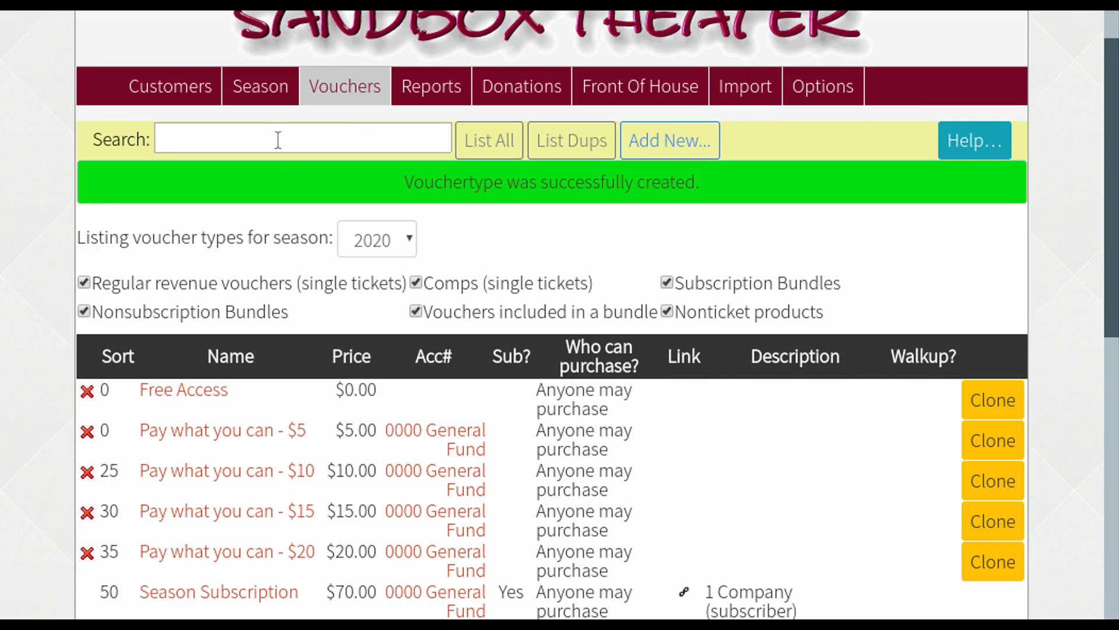
pyautogui.click(282, 93)
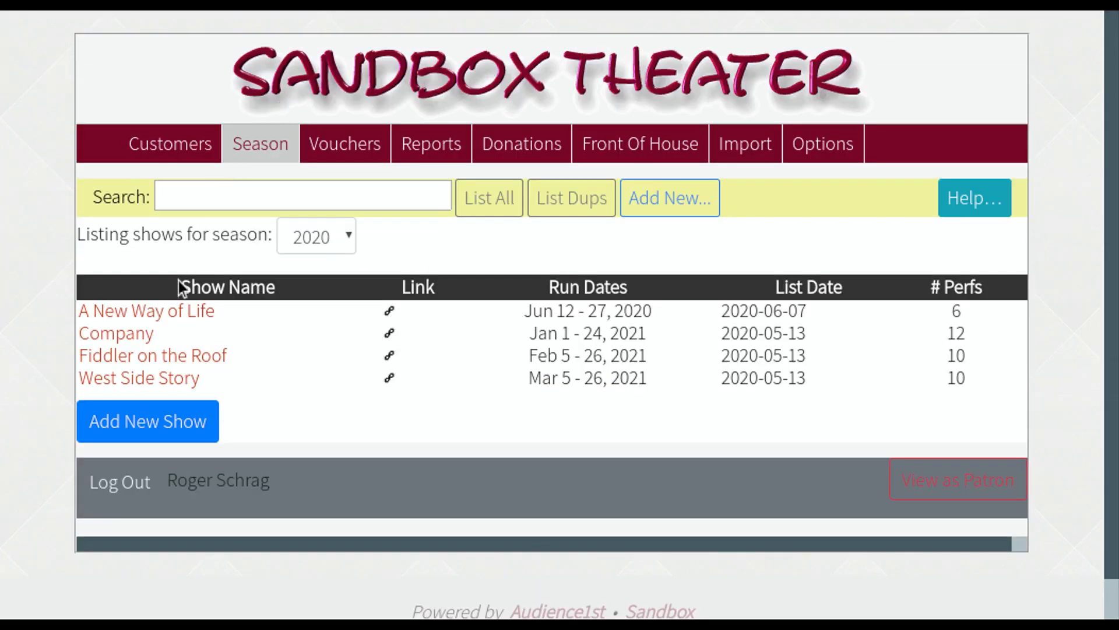
# - Open A New Way of Life's details and its add-ticket-types page
pyautogui.click(179, 315)
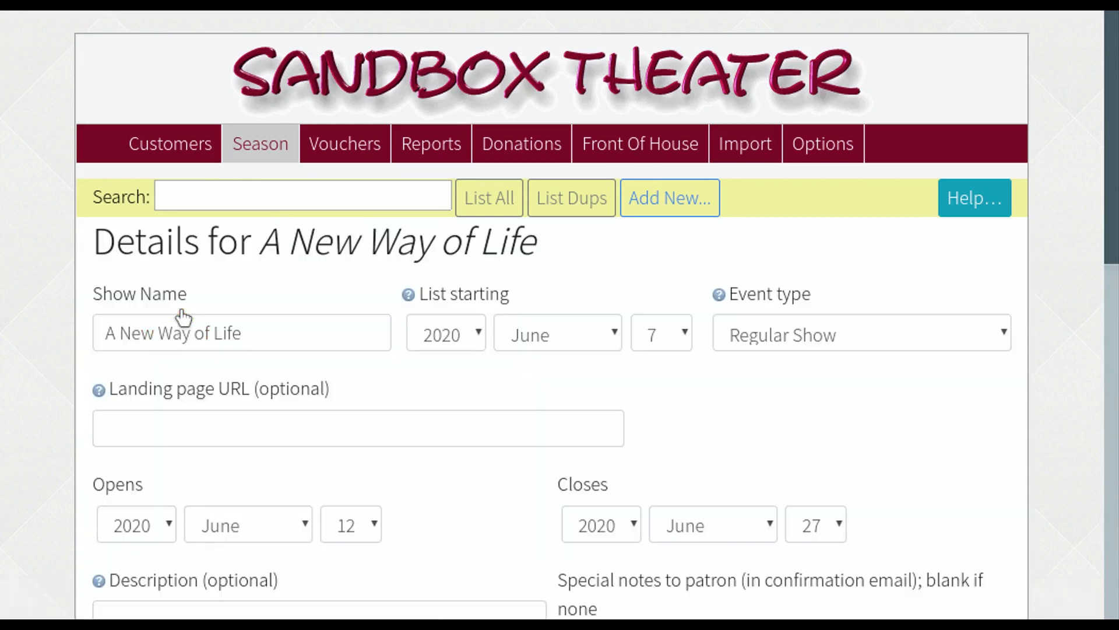
pyautogui.scroll(-6, 178, 314)
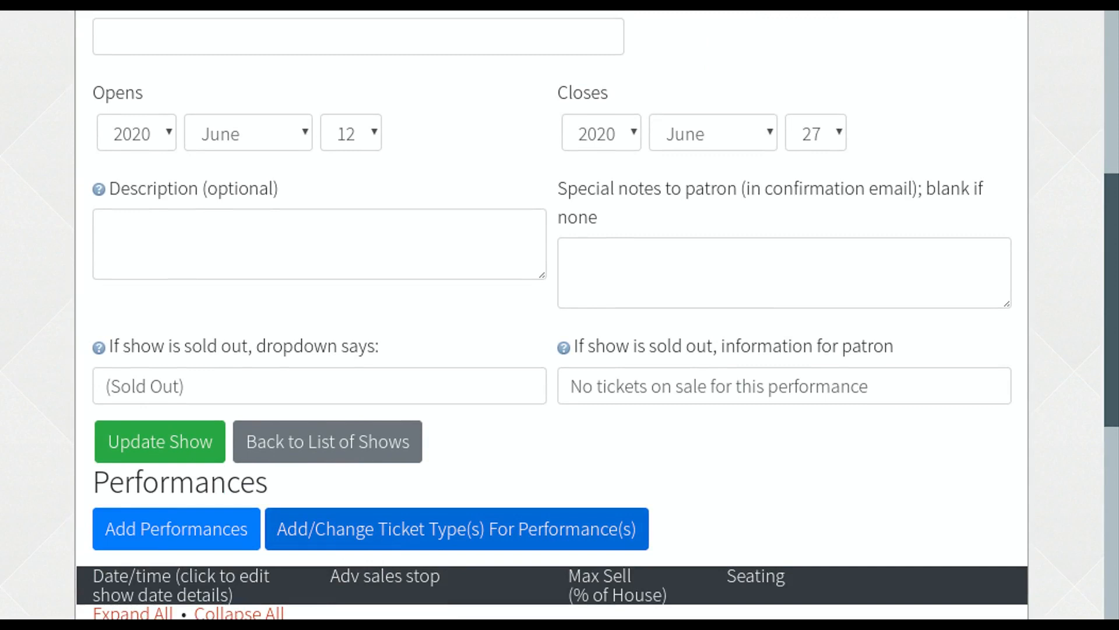
pyautogui.click(385, 541)
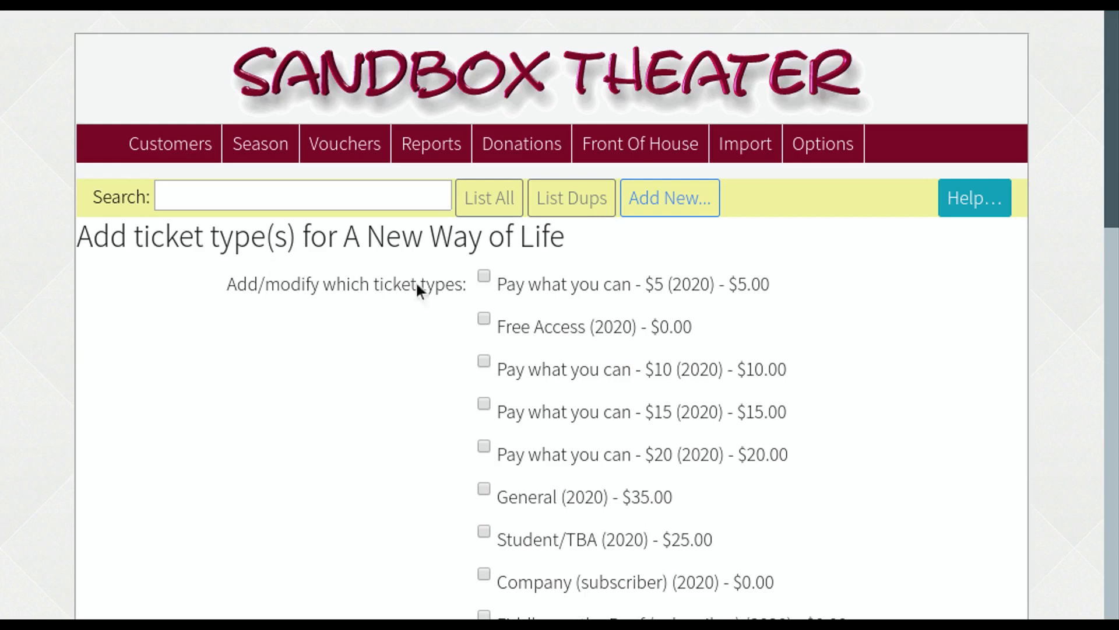
pyautogui.scroll(-2, 424, 340)
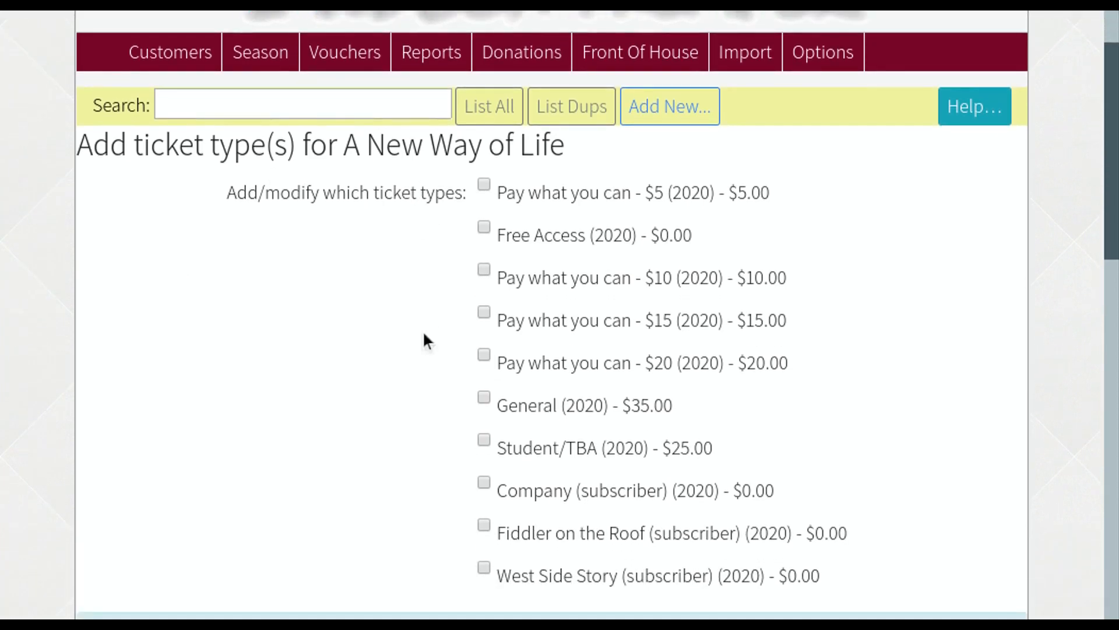
pyautogui.scroll(-1, 424, 334)
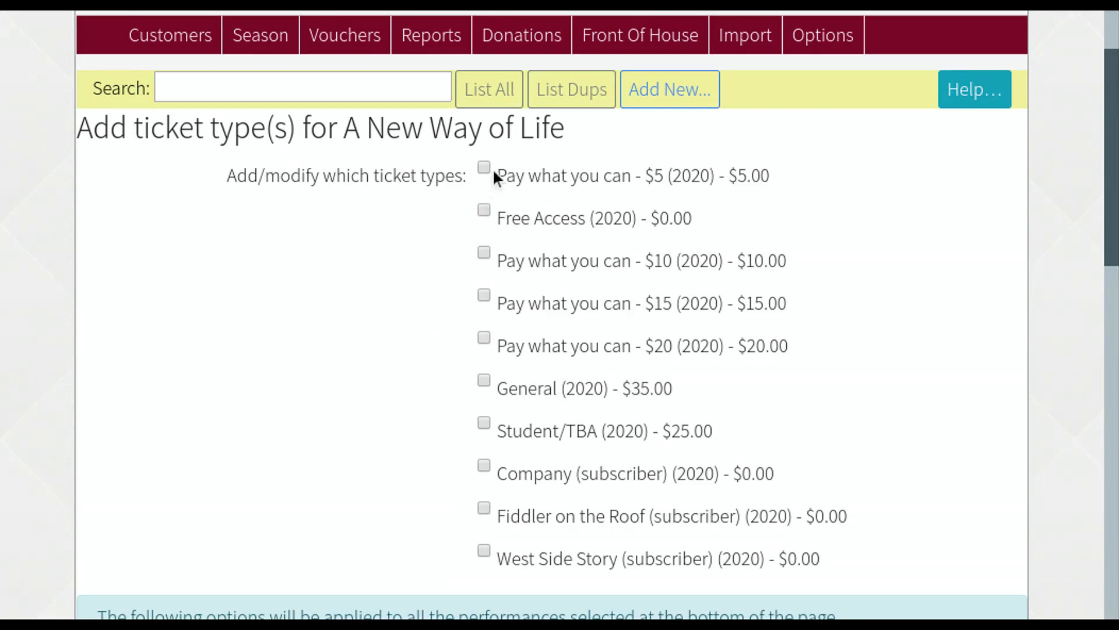
# - Check the $10, $15 and $20 pay-what-you-can tickets and apply them to all six dates
pyautogui.click(485, 253)
pyautogui.click(485, 295)
pyautogui.click(486, 336)
pyautogui.scroll(-5, 425, 385)
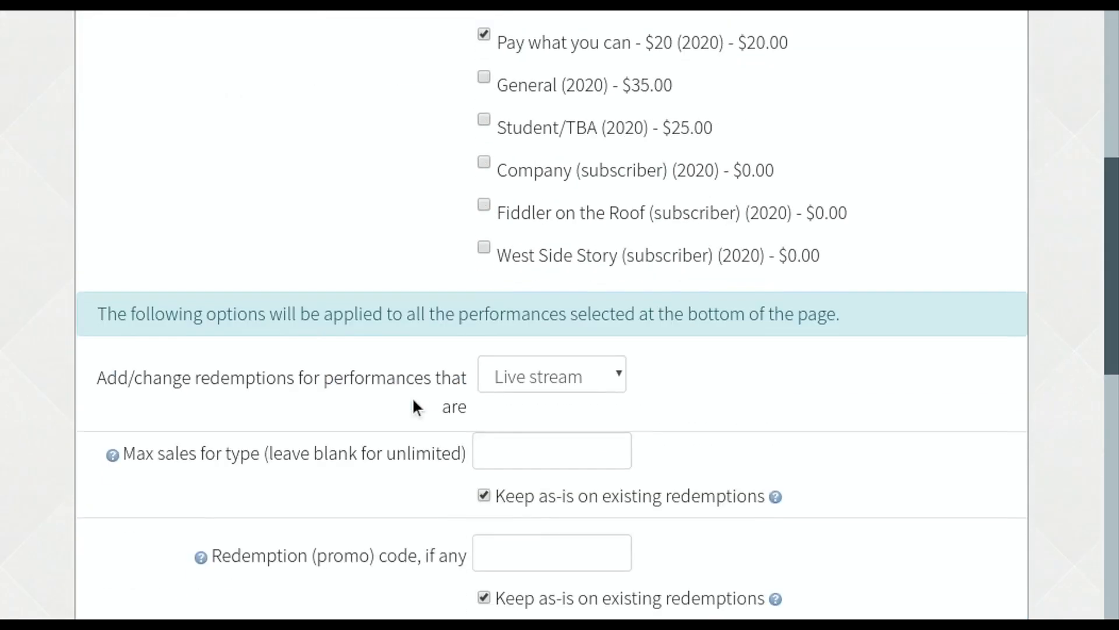
pyautogui.scroll(-10, 412, 396)
pyautogui.click(151, 323)
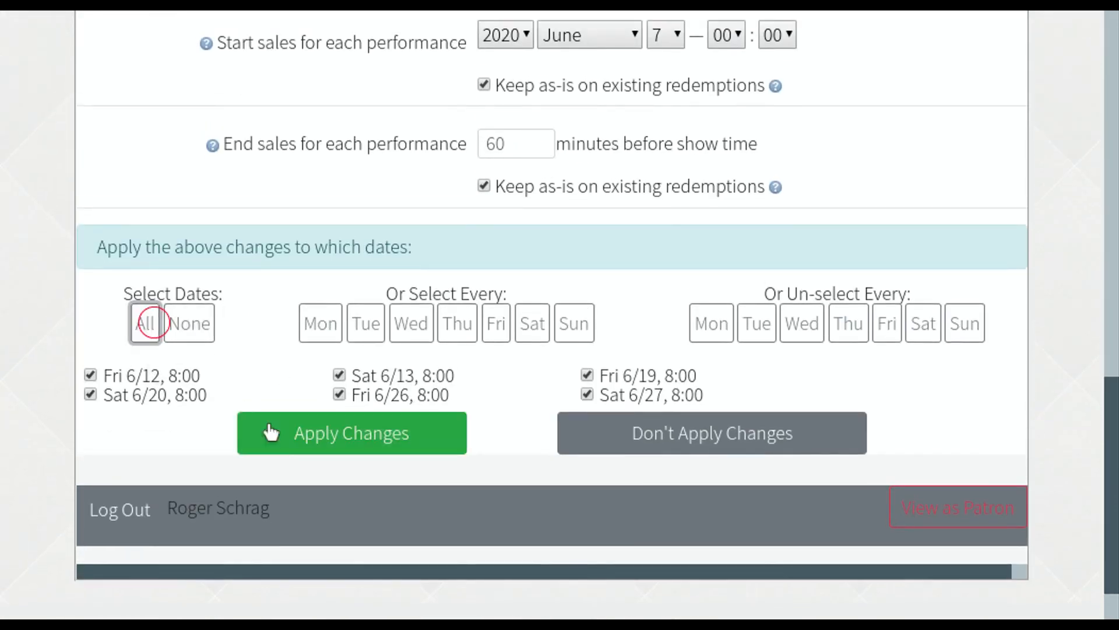
pyautogui.click(317, 433)
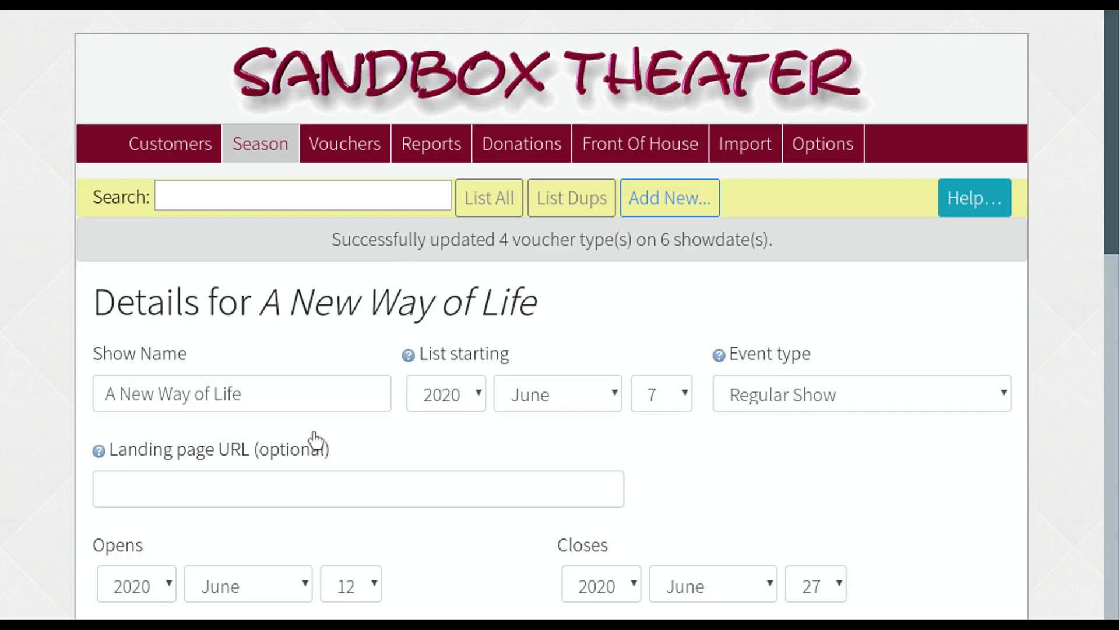
pyautogui.scroll(-9, 315, 440)
# - Add the Free Access ticket to all six dates with promo code newwayfree
pyautogui.click(332, 448)
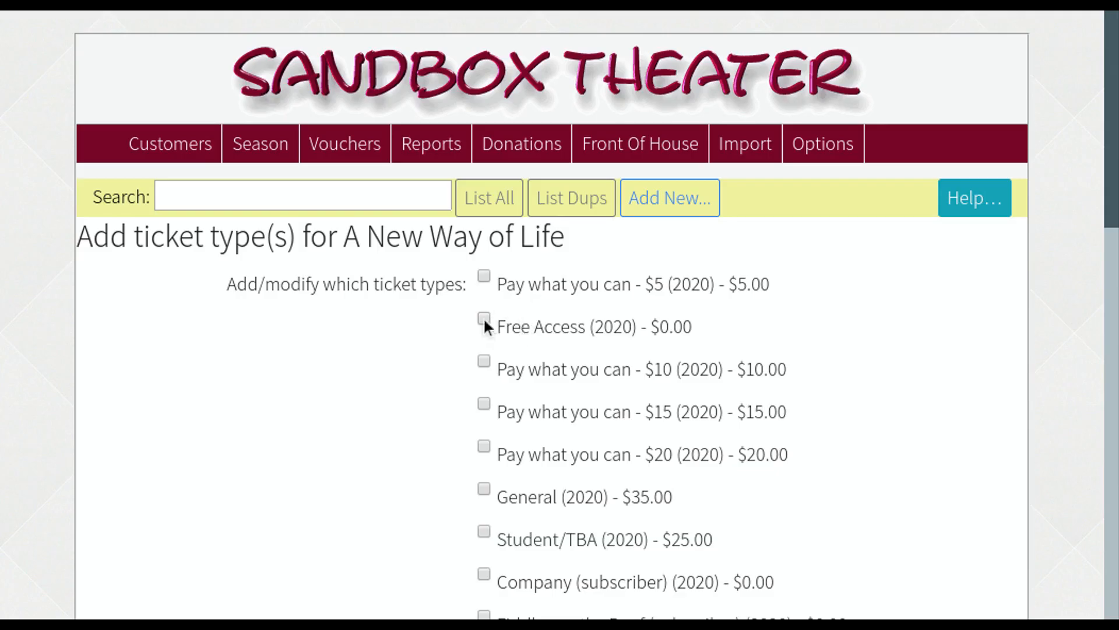
pyautogui.click(484, 320)
pyautogui.scroll(-8, 443, 356)
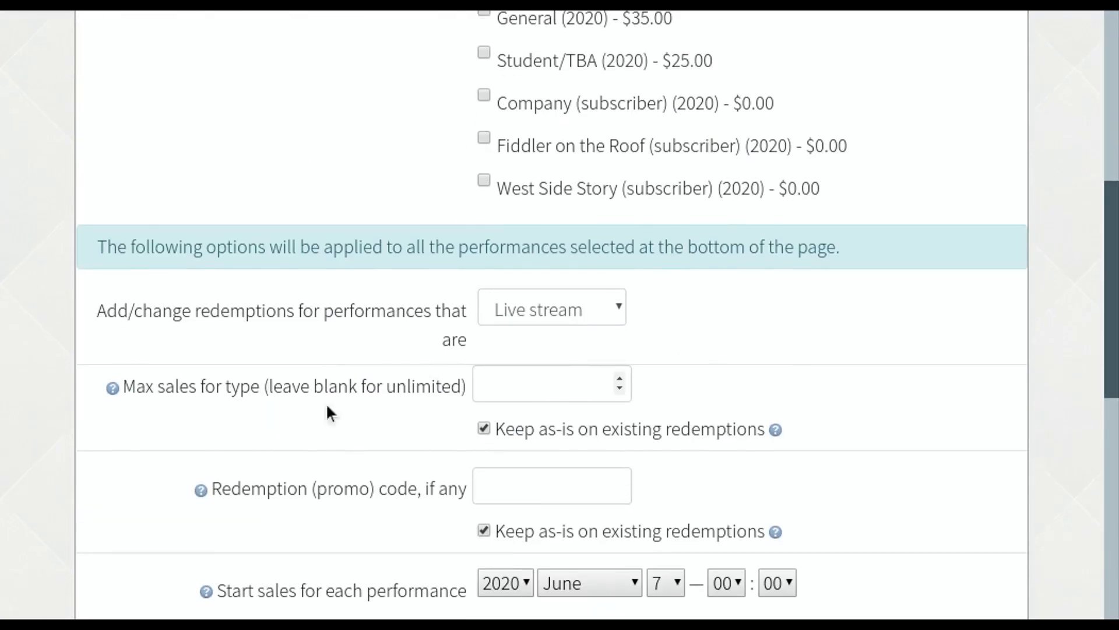
pyautogui.scroll(-8, 250, 445)
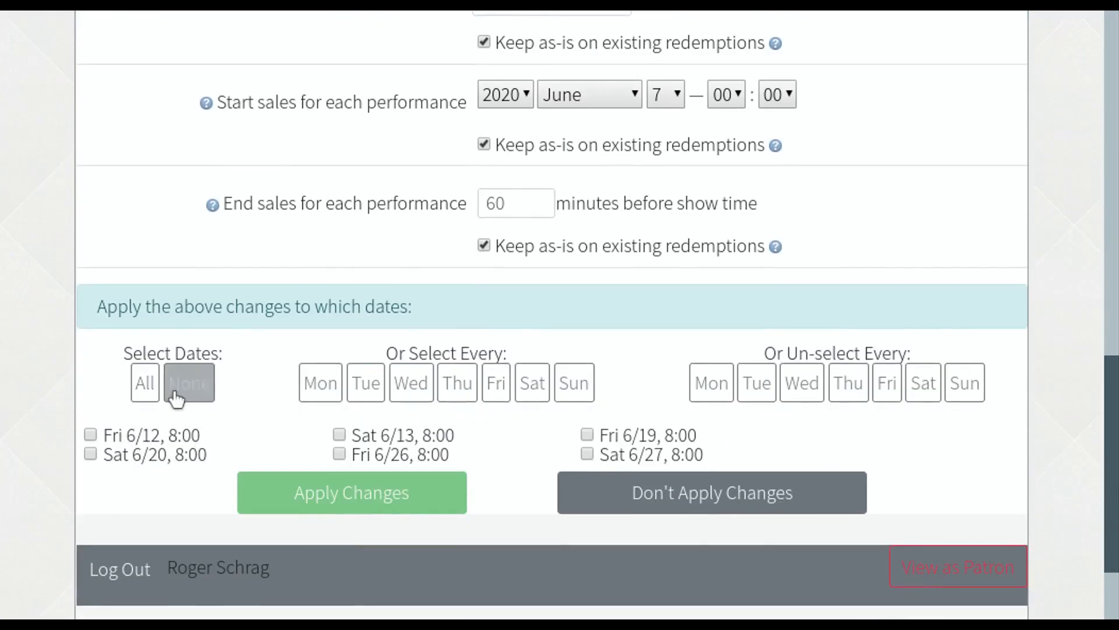
pyautogui.click(142, 382)
pyautogui.scroll(5, 438, 295)
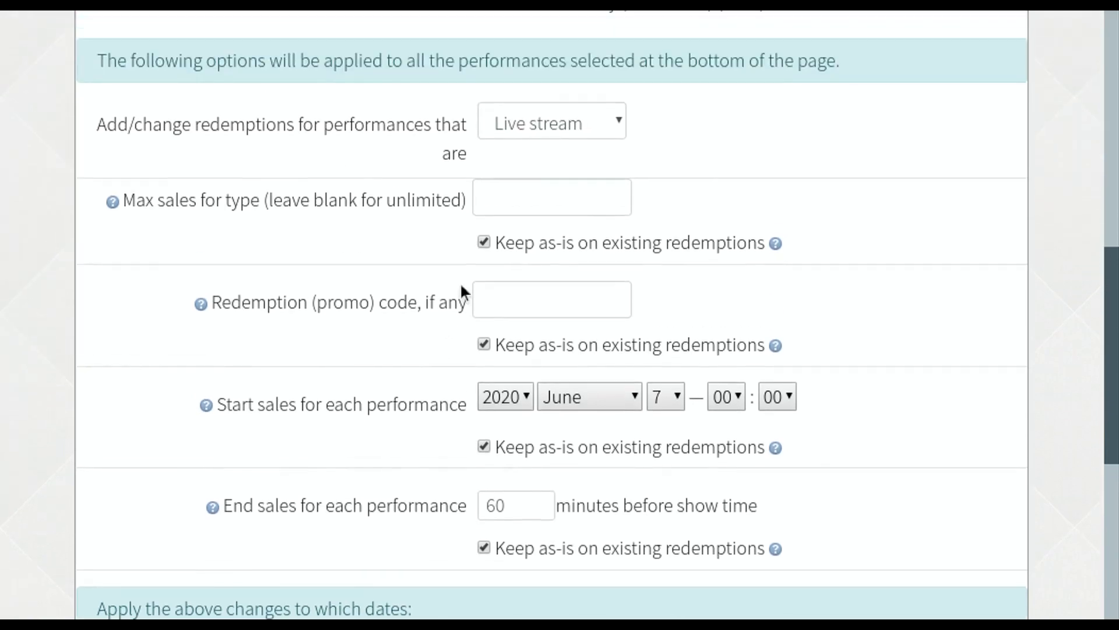
pyautogui.click(555, 293)
pyautogui.write('newwayfree')
pyautogui.scroll(-3, 505, 341)
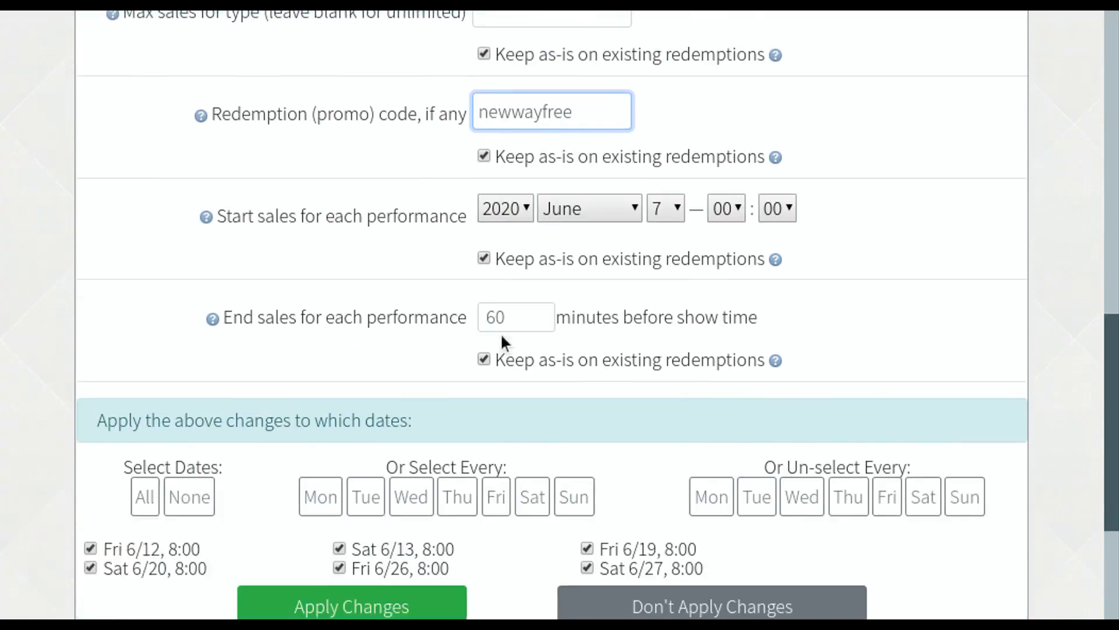
pyautogui.click(329, 505)
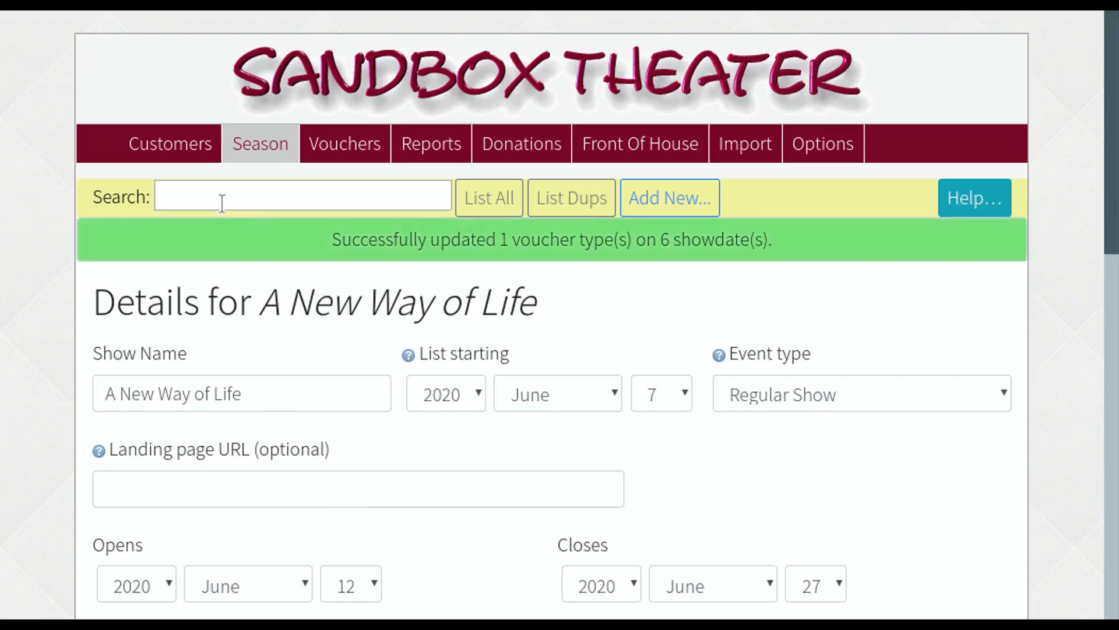
# - Expand all performances to check each offers Free Access and pay-what-you-can tickets
pyautogui.scroll(-10, 282, 377)
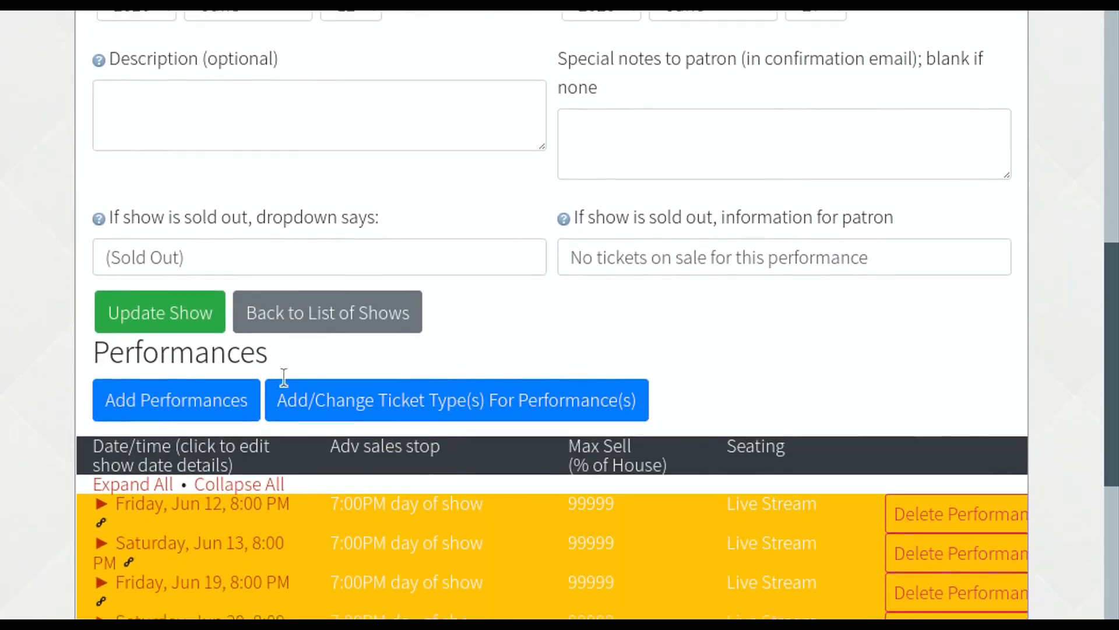
pyautogui.scroll(-4, 284, 378)
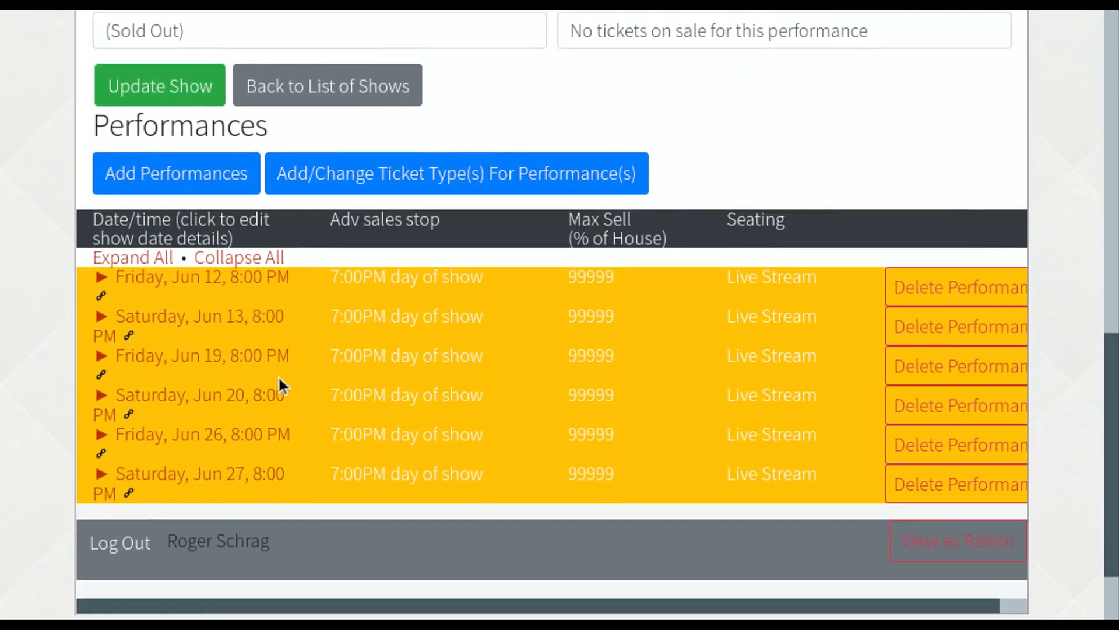
pyautogui.click(143, 255)
pyautogui.scroll(-4, 143, 255)
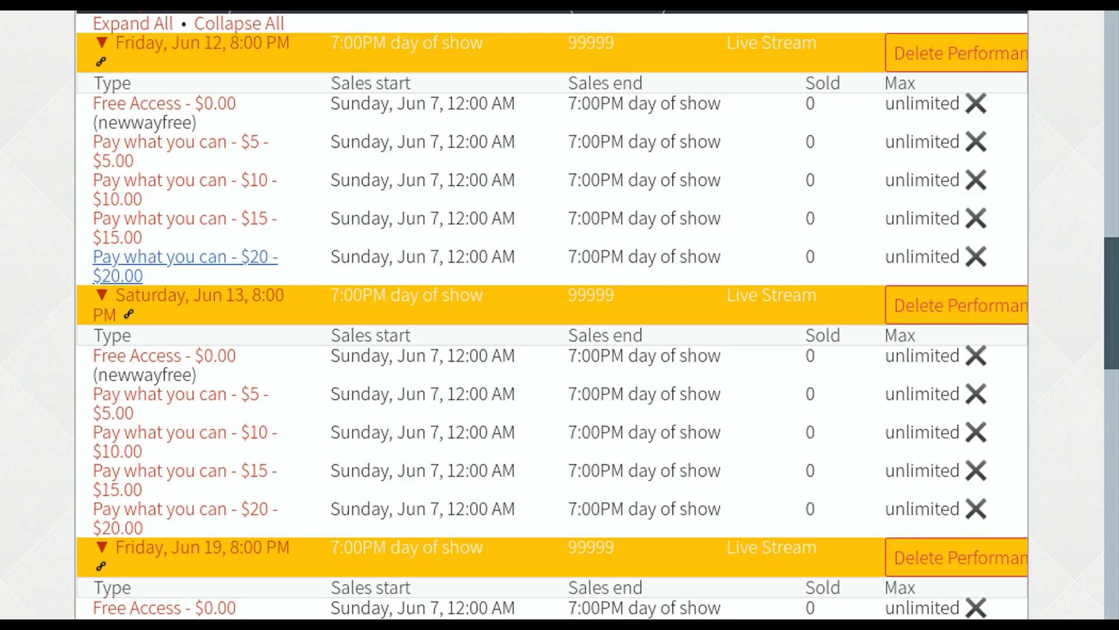
pyautogui.scroll(-2, 142, 255)
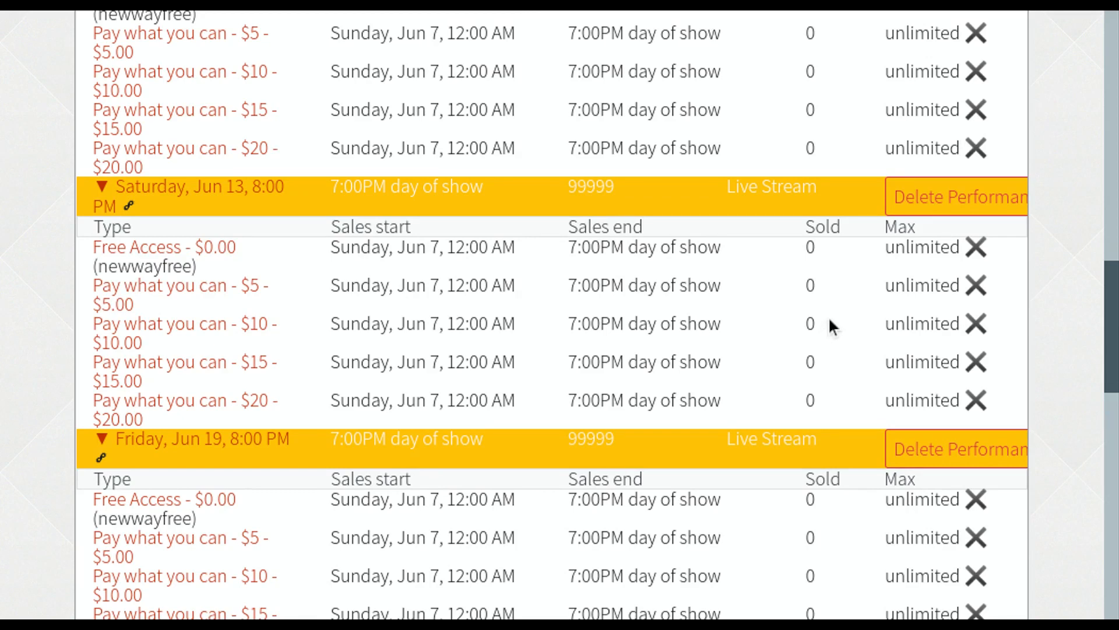
pyautogui.scroll(15, 829, 319)
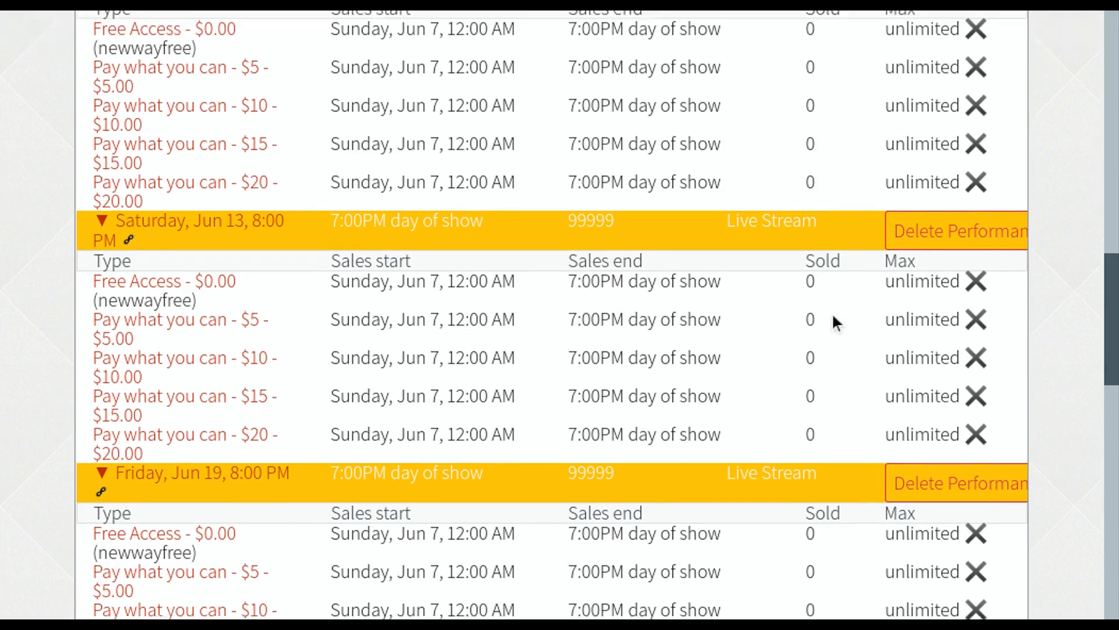
pyautogui.scroll(2, 826, 316)
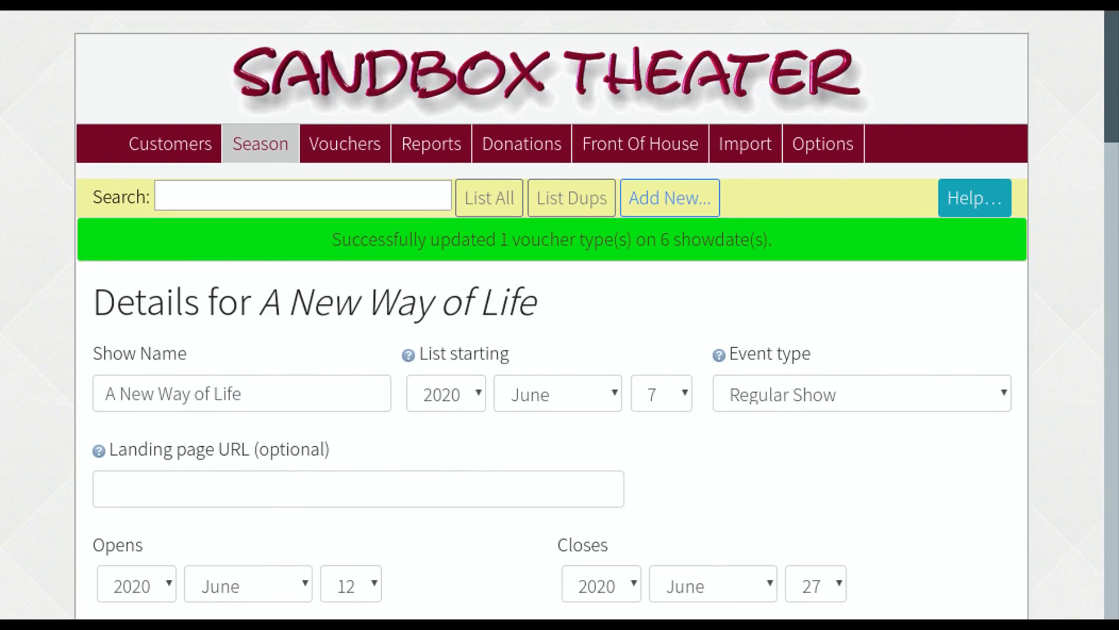
# - Log out of the staff account to the box office login page
pyautogui.scroll(-15, 824, 313)
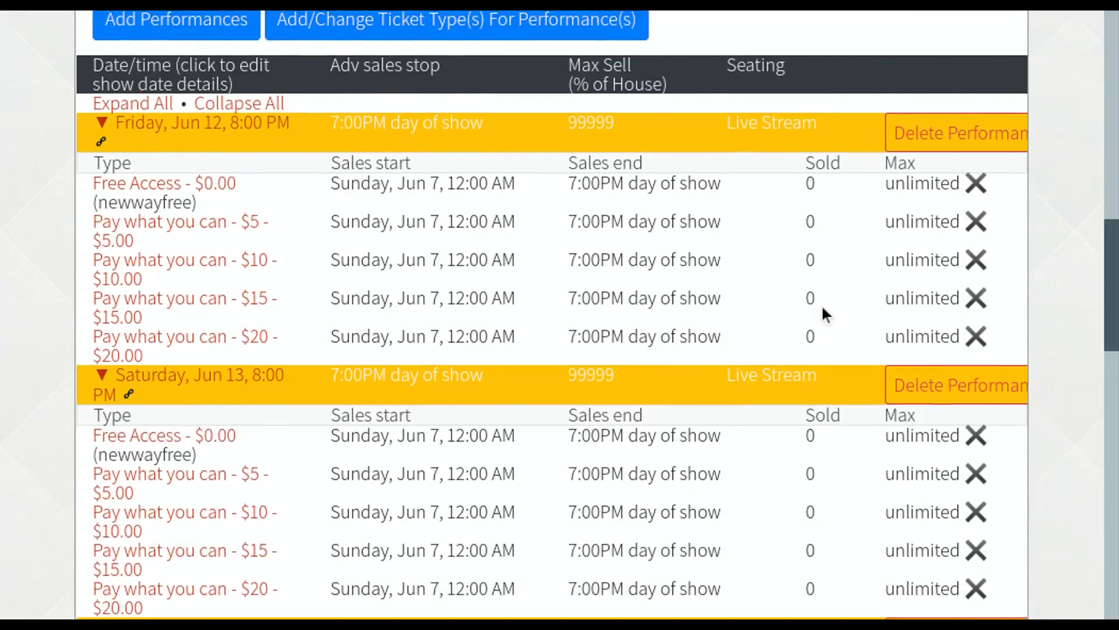
pyautogui.scroll(-15, 822, 308)
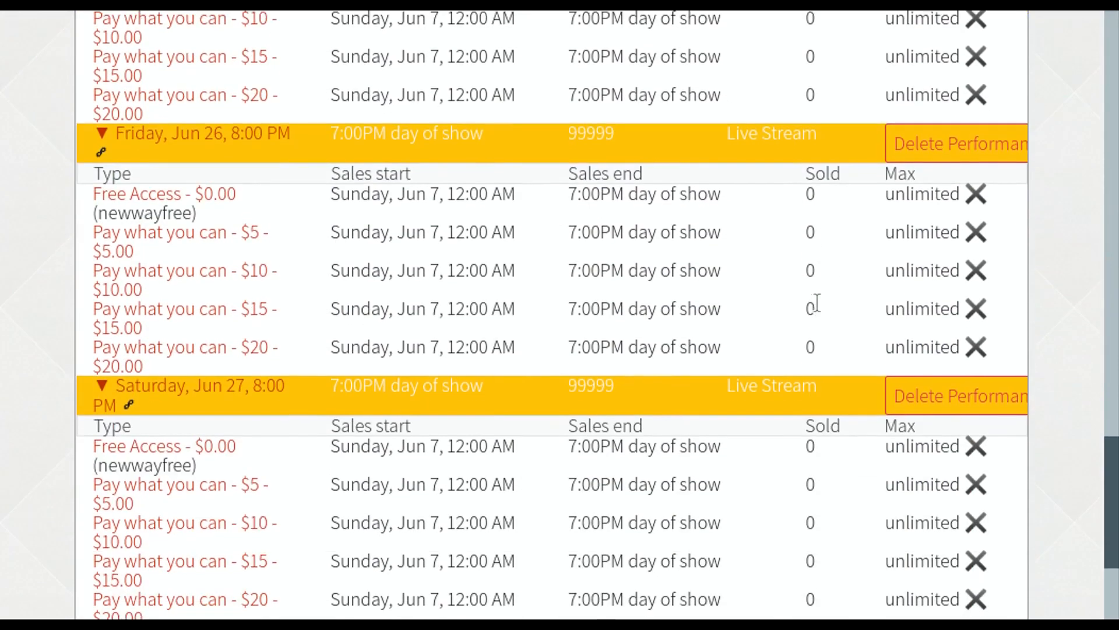
pyautogui.scroll(-5, 816, 304)
pyautogui.click(96, 437)
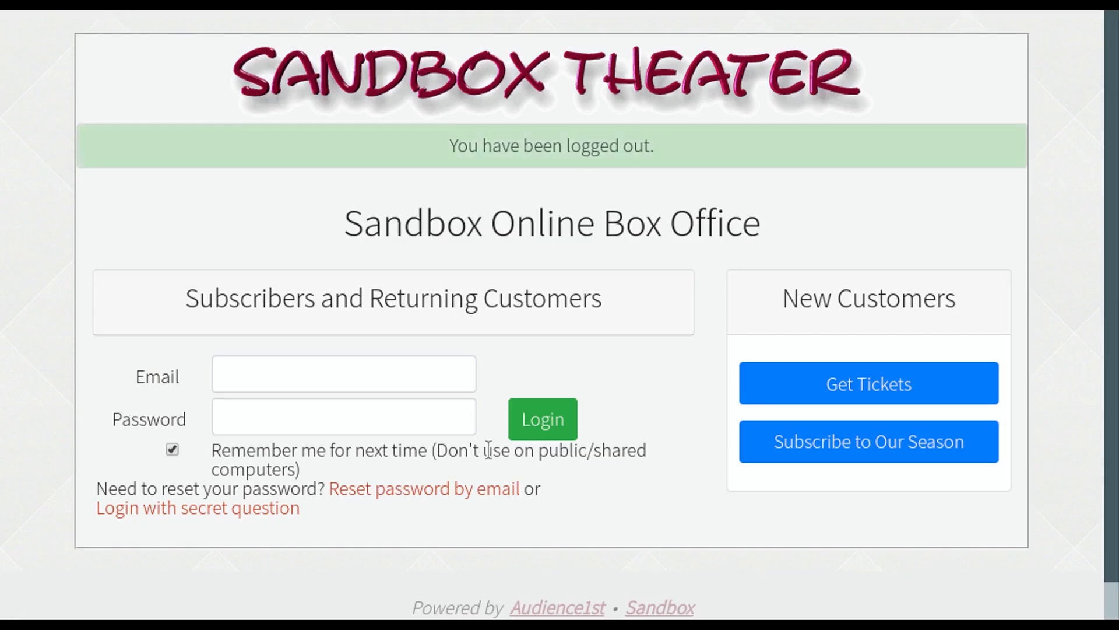
# - Start a ticket order as a new customer via Get Tickets
pyautogui.click(810, 387)
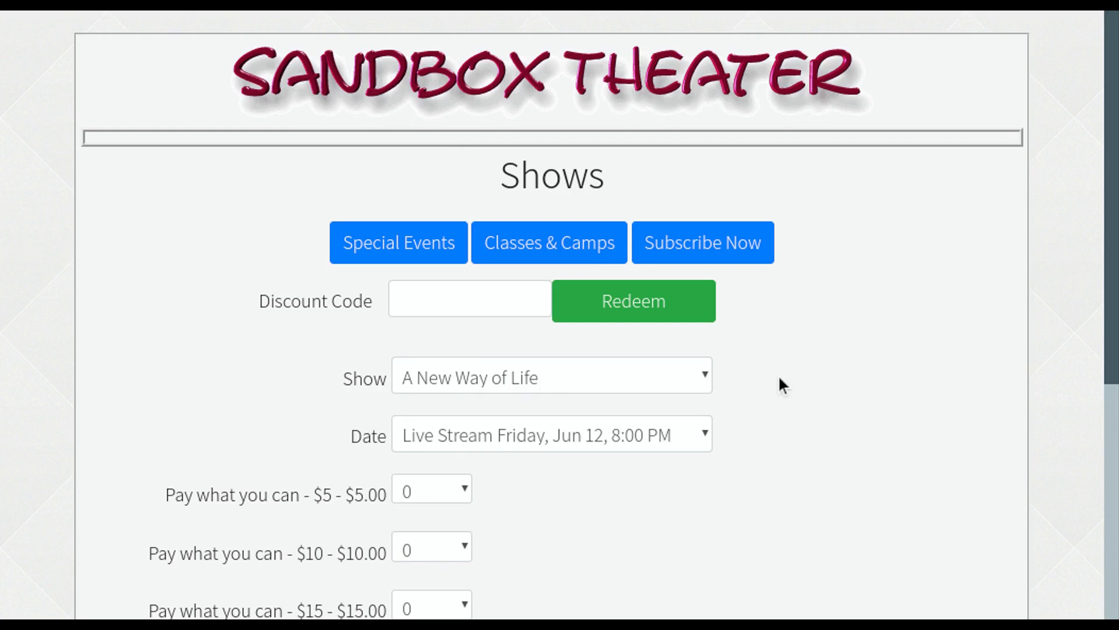
# - Pick the Friday, Jun 19 live stream and order one $10 pay-what-you-can ticket
pyautogui.click(683, 384)
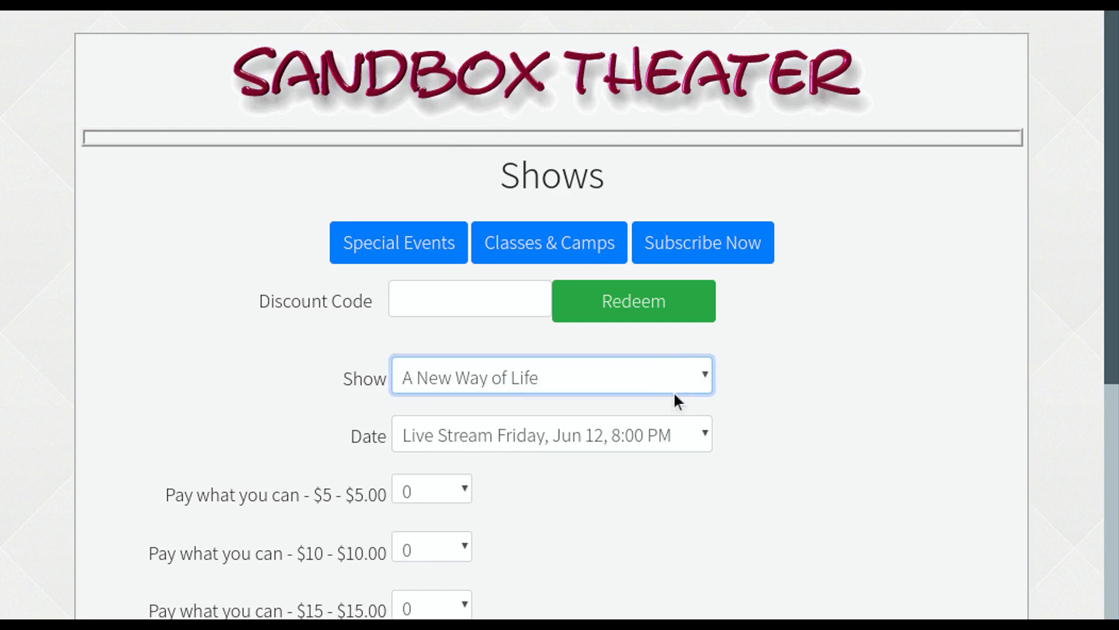
pyautogui.click(642, 437)
pyautogui.click(645, 466)
pyautogui.scroll(-3, 647, 539)
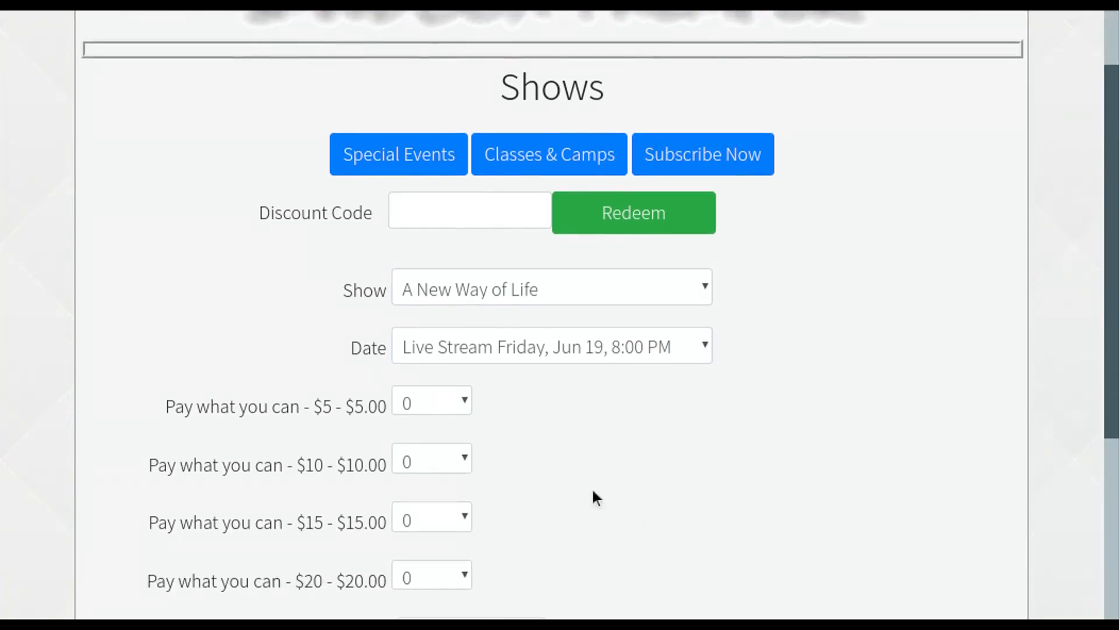
pyautogui.click(460, 458)
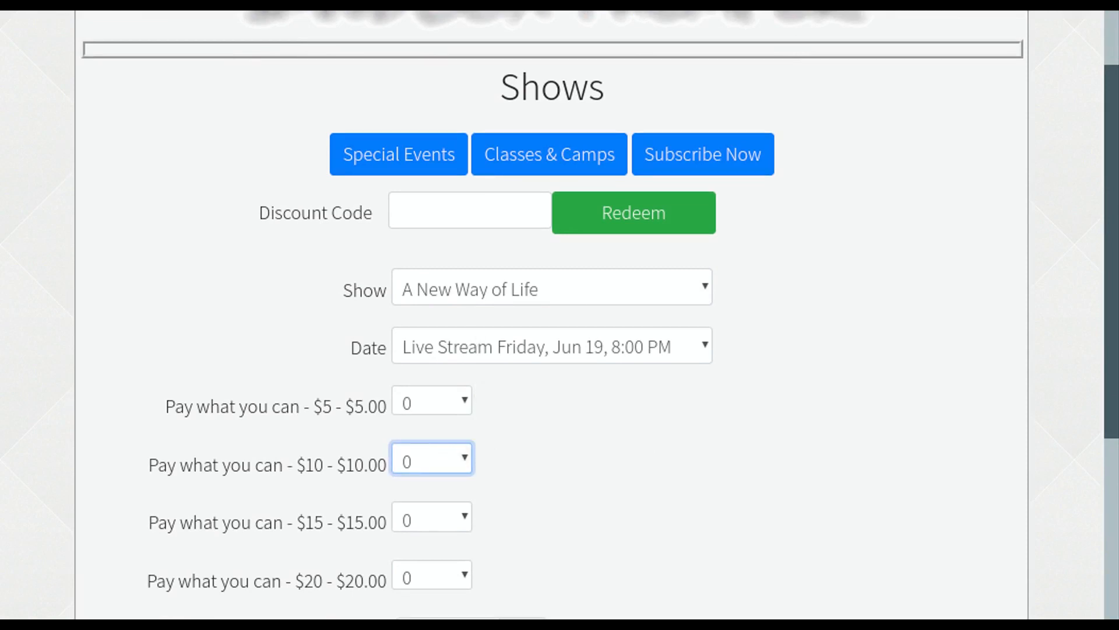
pyautogui.press('Down')
pyautogui.scroll(-5, 579, 414)
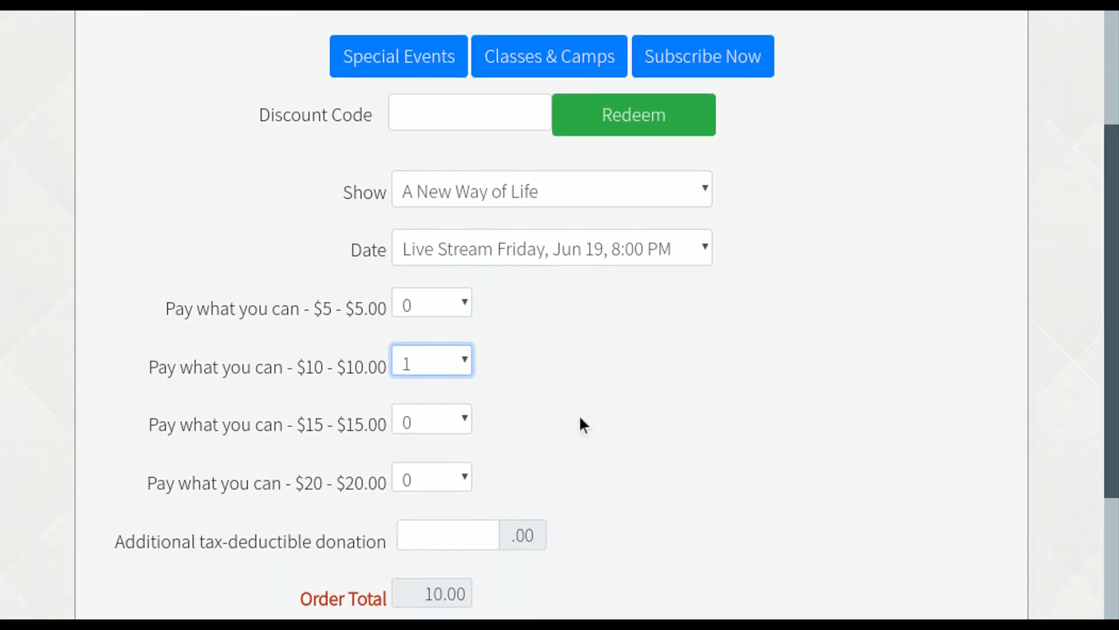
pyautogui.click(436, 411)
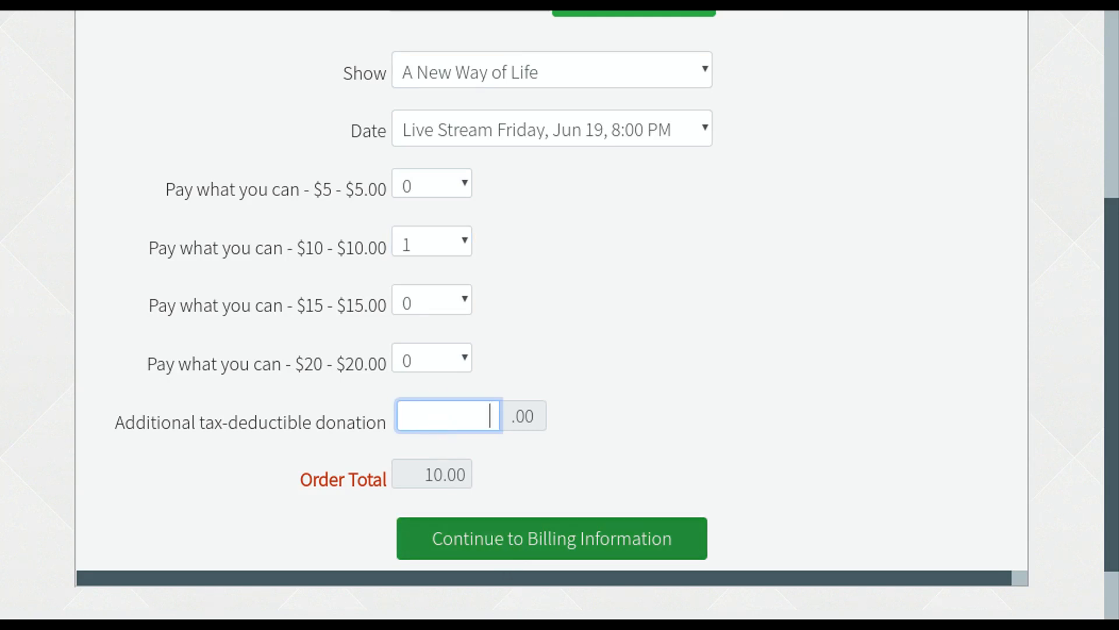
pyautogui.scroll(5, 613, 455)
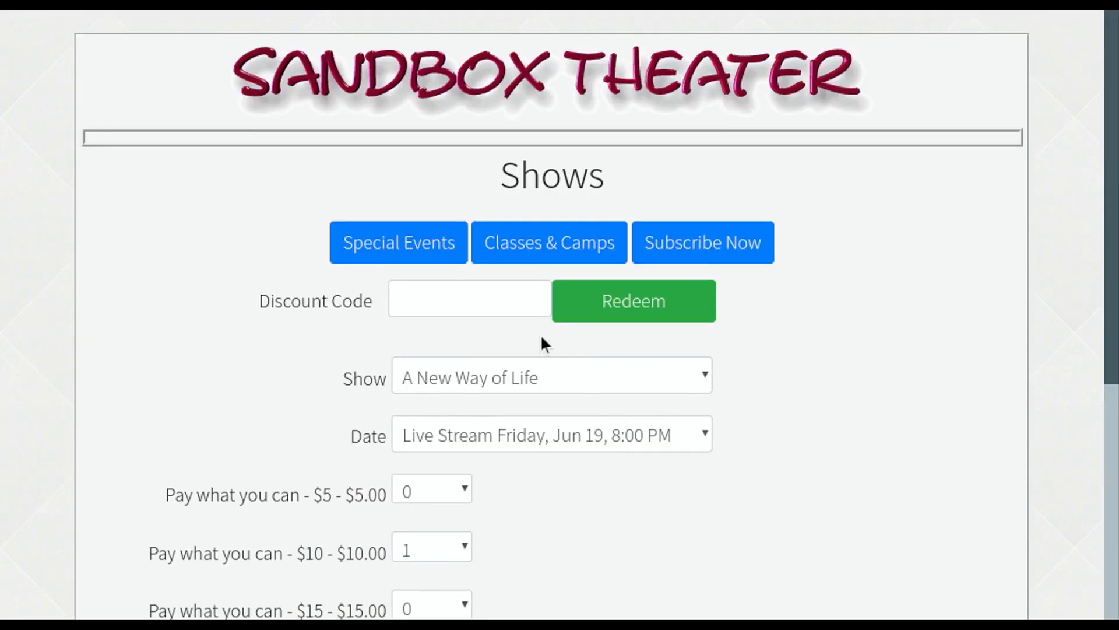
# - Redeem discount code newwayfree to reveal the Free Access $0.00 ticket for Jun 19
pyautogui.click(512, 297)
pyautogui.write('newwayfree')
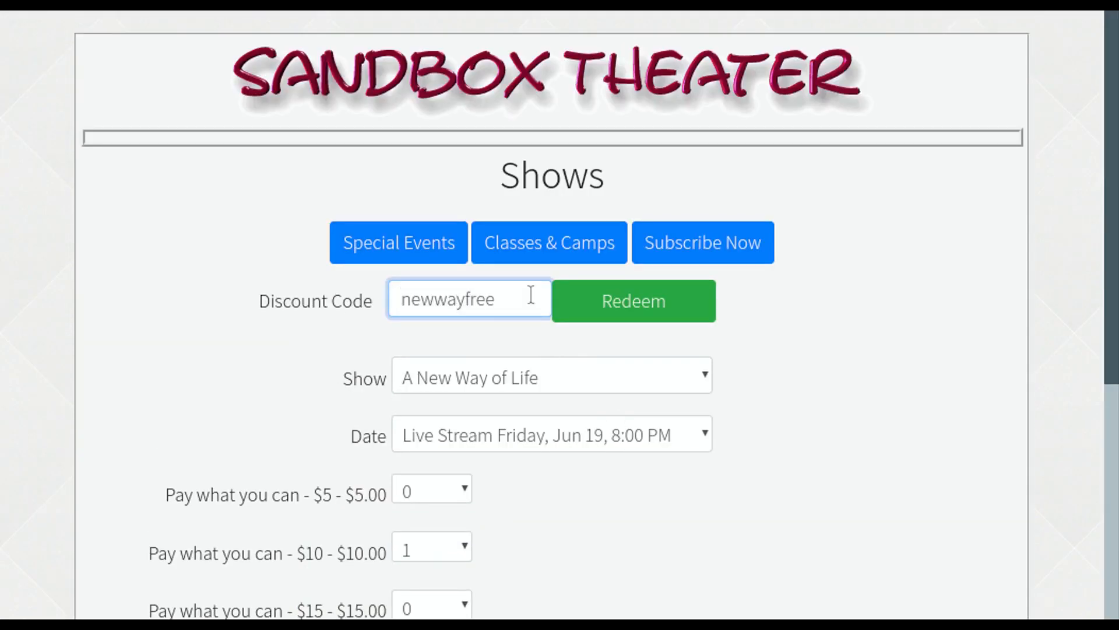
pyautogui.click(665, 303)
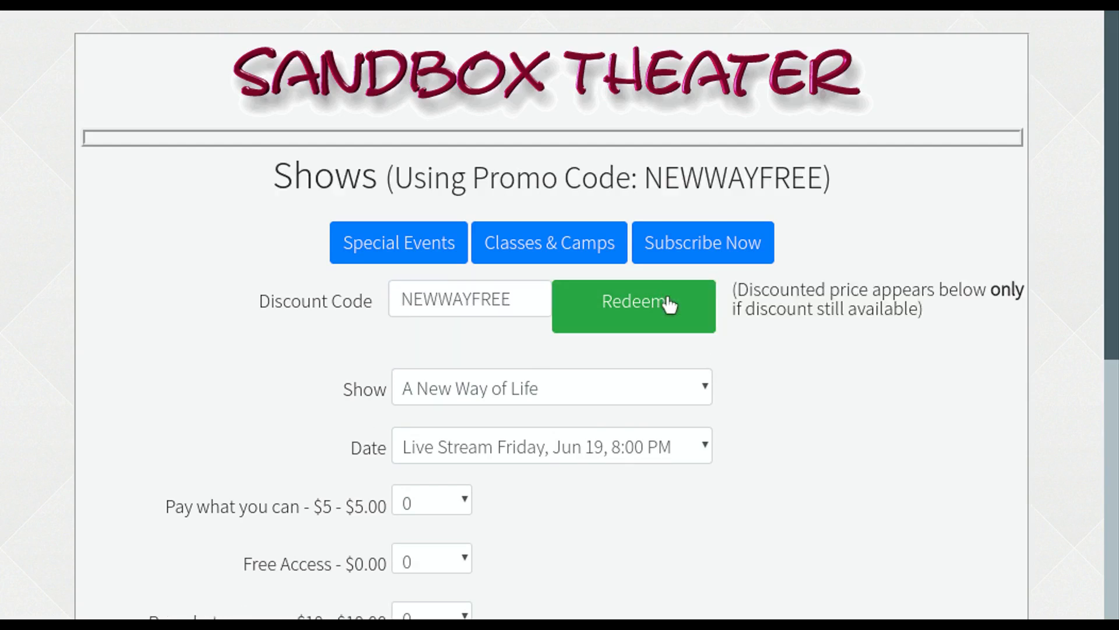
pyautogui.scroll(-1, 668, 306)
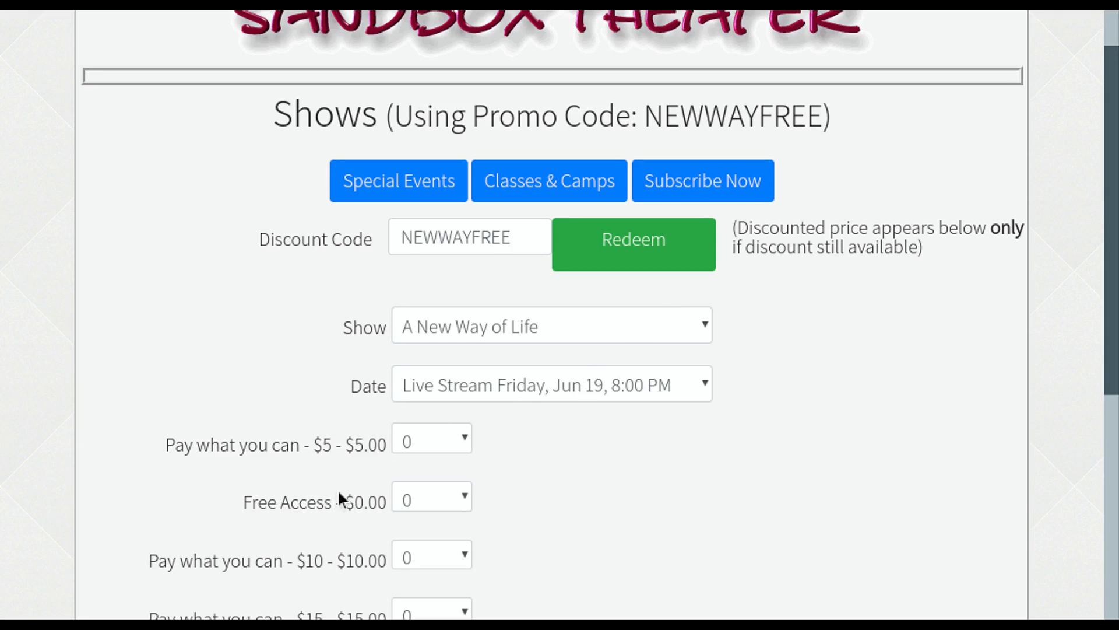
pyautogui.scroll(1, 337, 495)
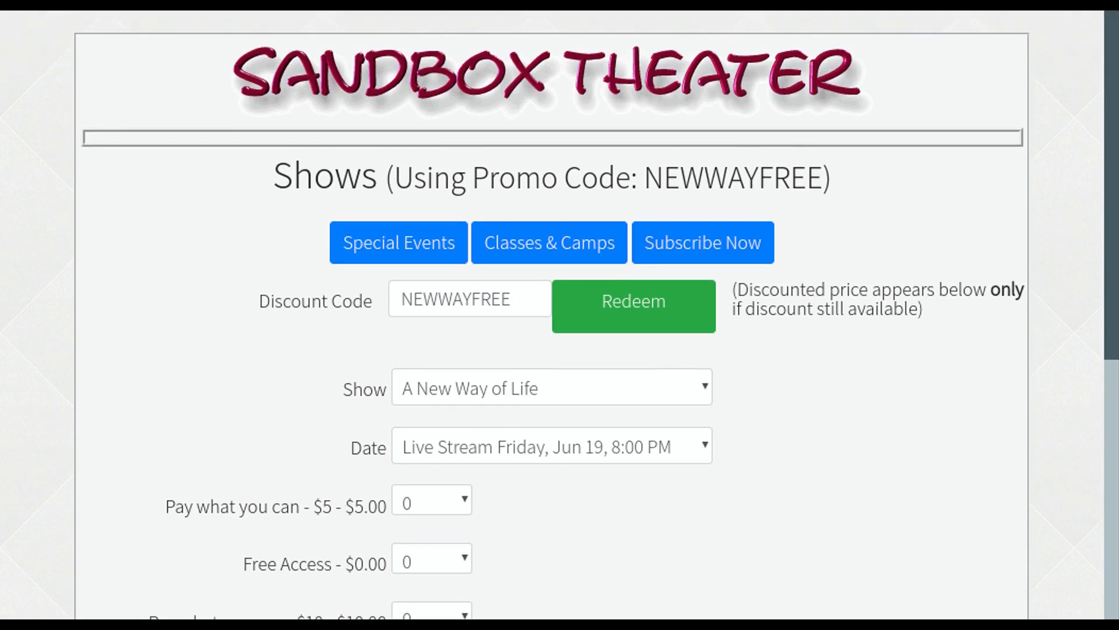